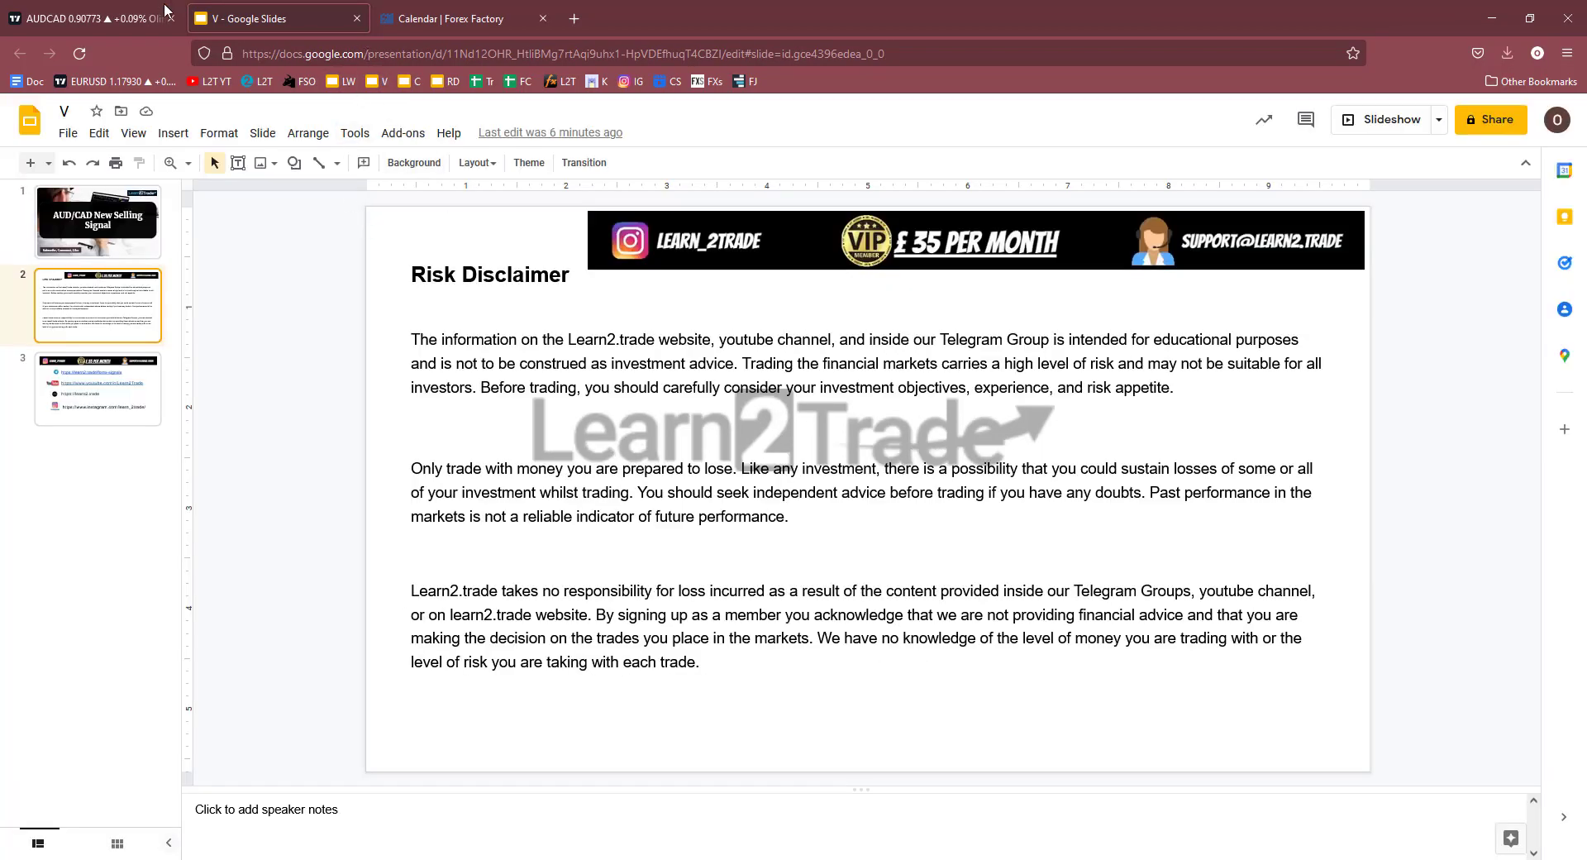
Switch to the AUDCAD four-hour chart and examine the recent price action around the rising channel
click(164, 10)
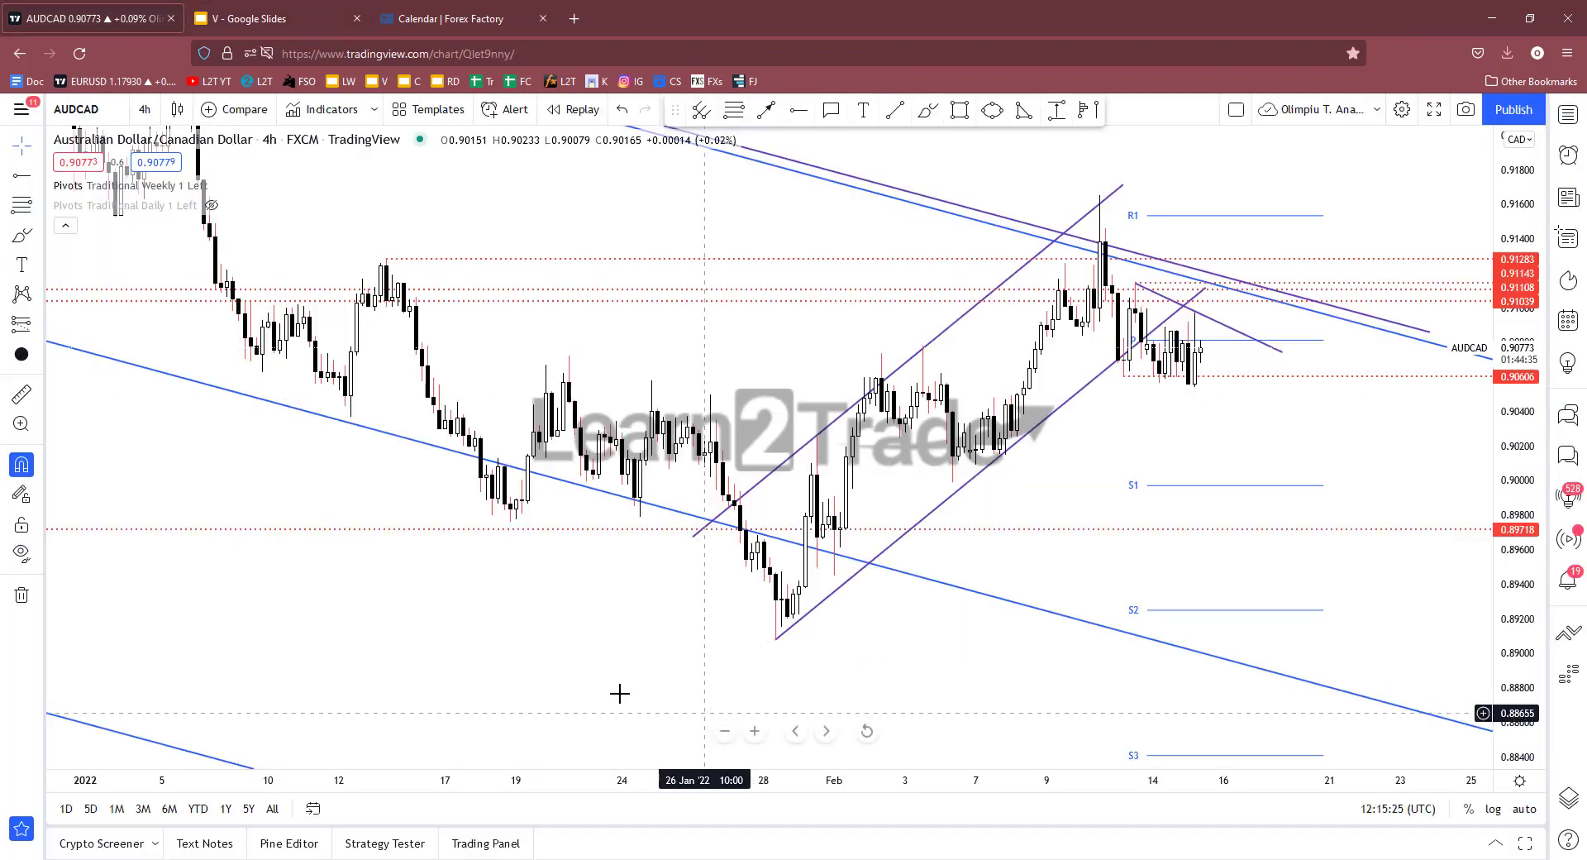
drag(630, 676, 732, 684)
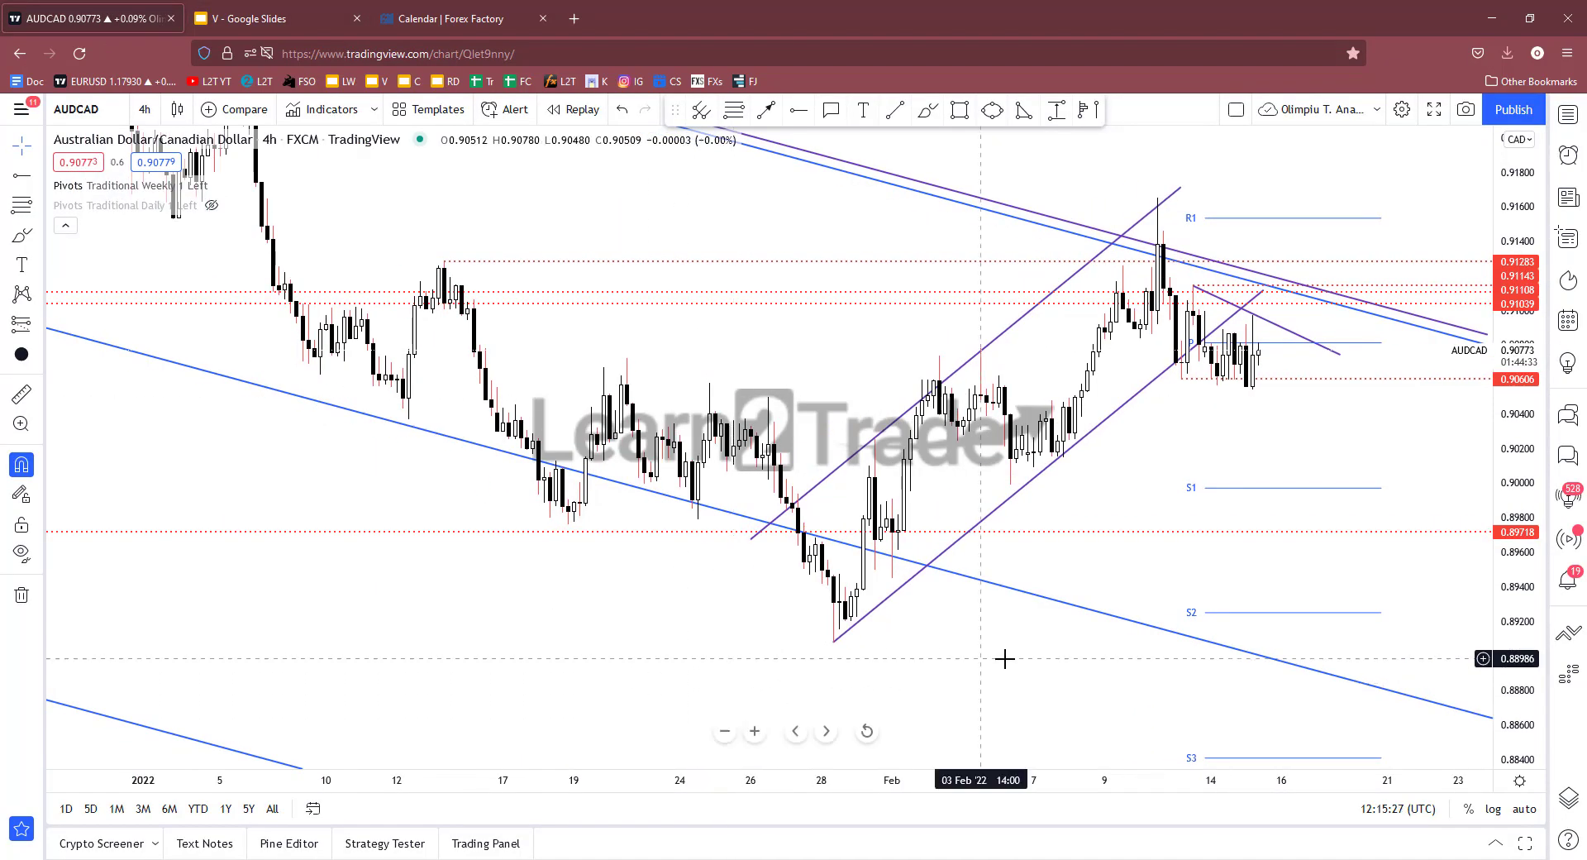
scroll(1144, 665, down, 2)
scroll(1141, 641, up, 2)
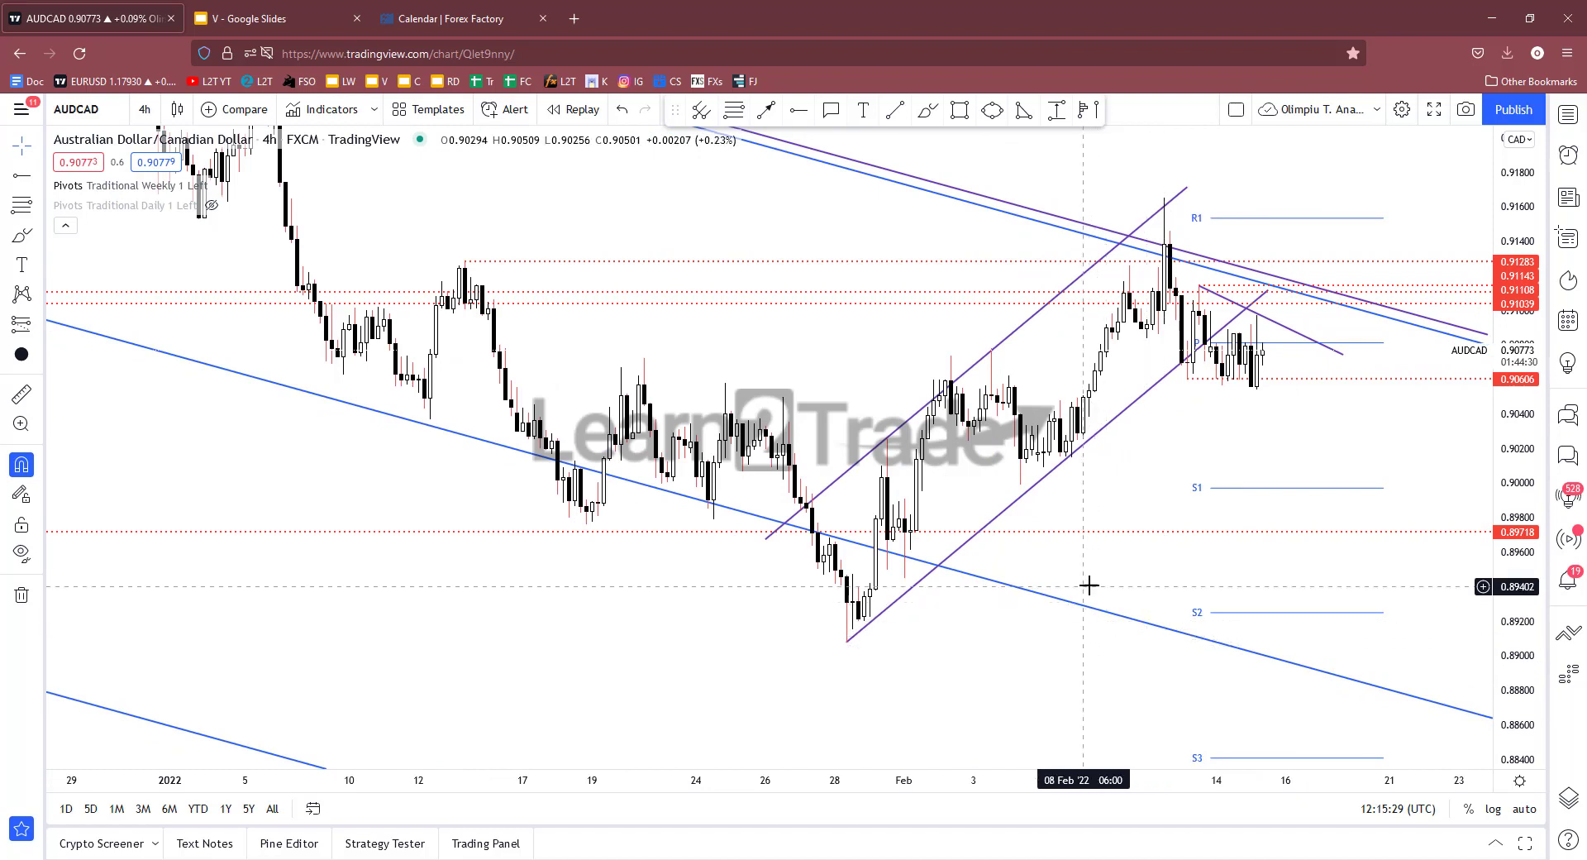
scroll(1124, 616, up, 3)
drag(1153, 596, 1004, 605)
scroll(1015, 596, down, 1)
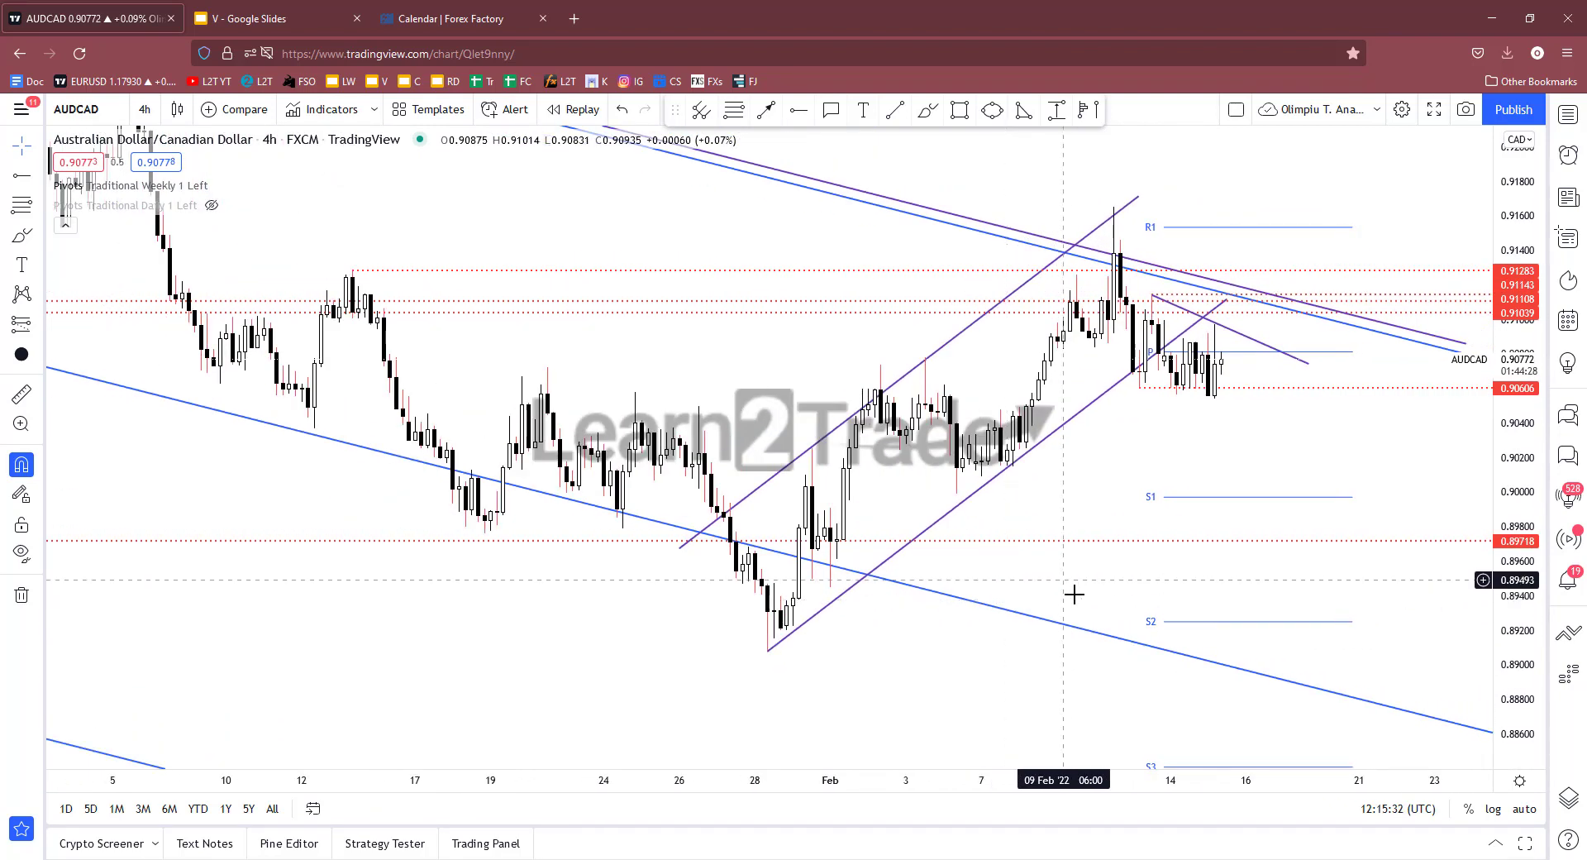
scroll(1242, 541, down, 2)
scroll(1248, 543, down, 4)
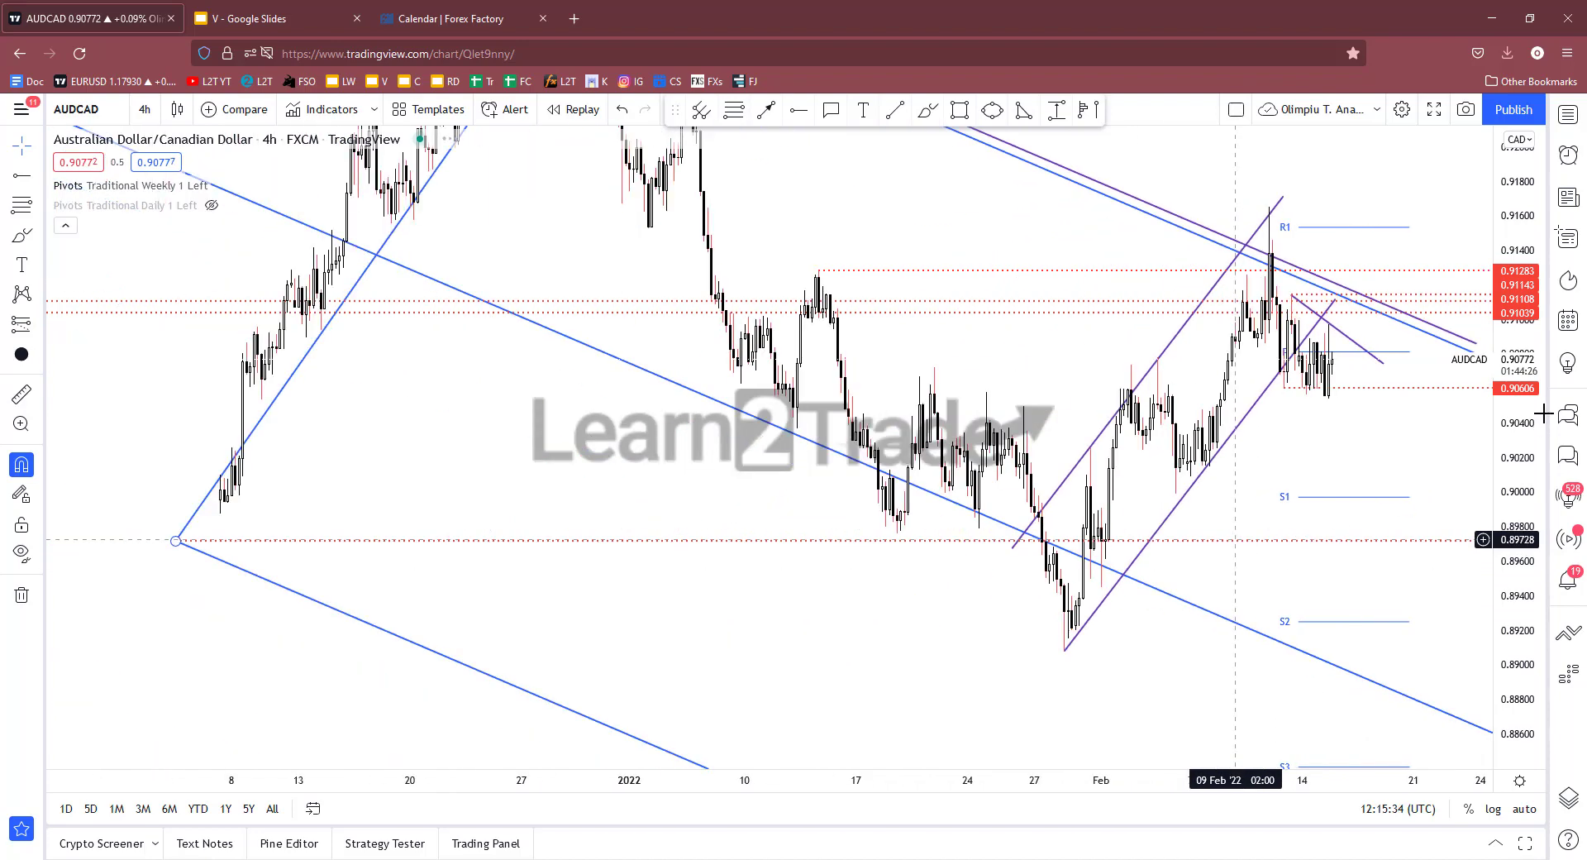
Examine AUDCAD's longer-term decline within the blue descending pitchfork, from the autumn highs through the February swing
scroll(1138, 626, down, 3)
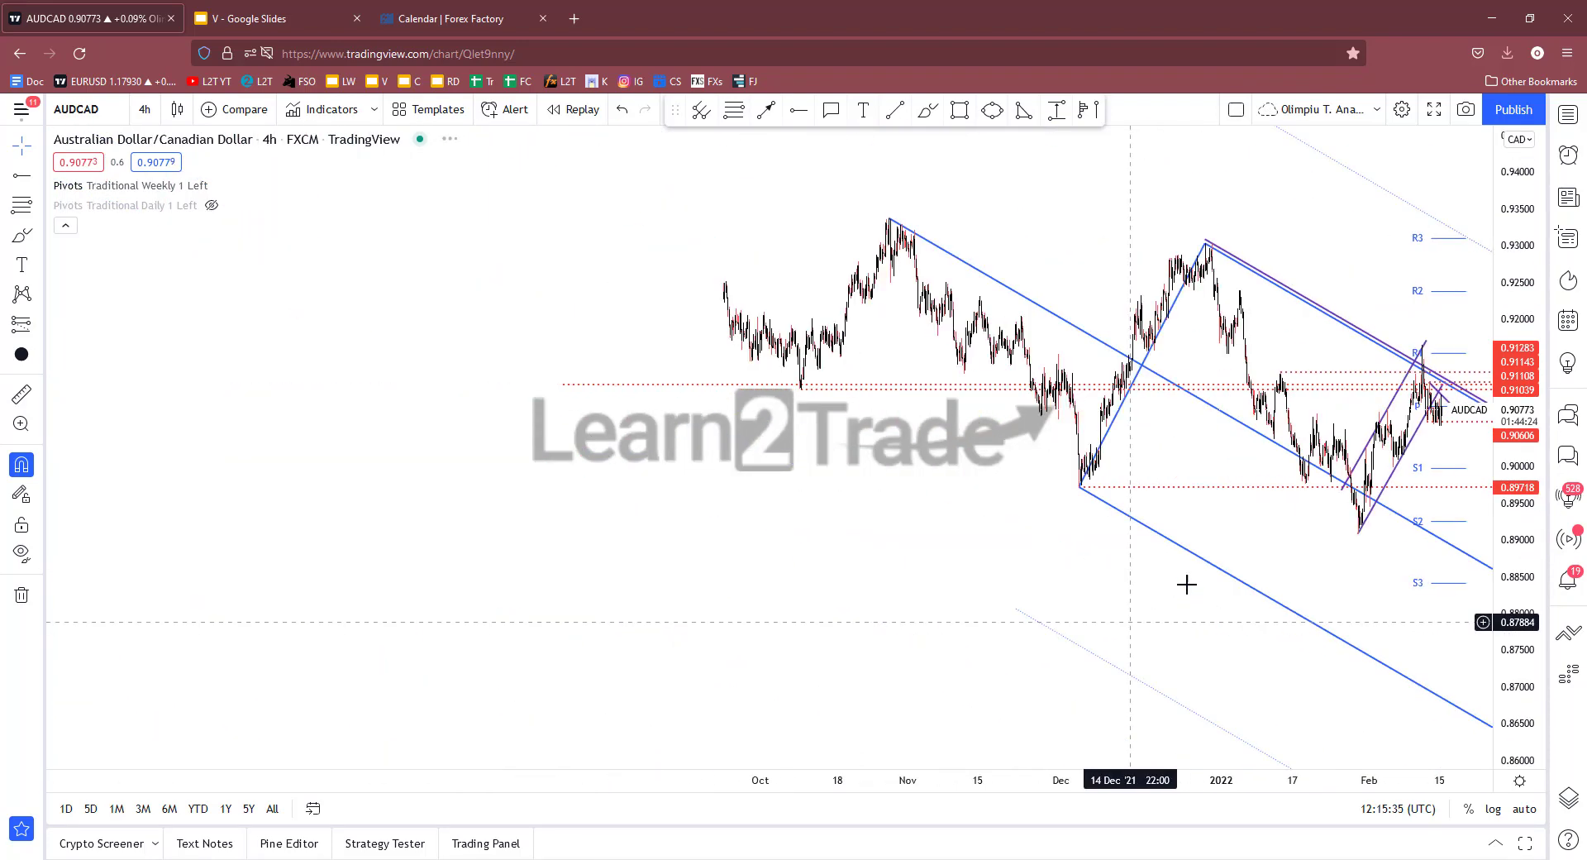
drag(1264, 555, 962, 594)
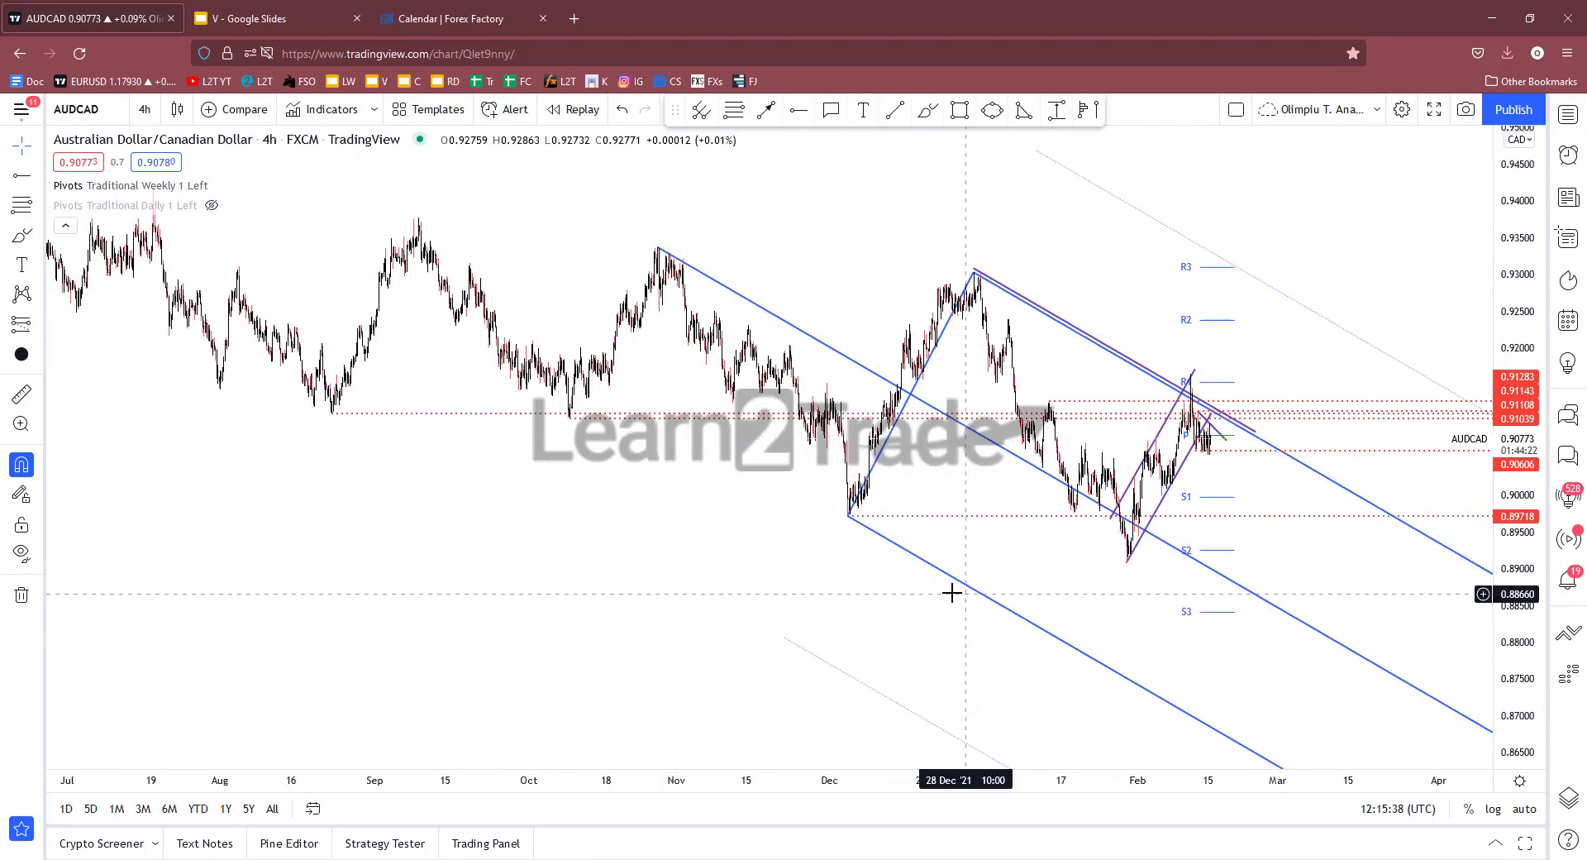
scroll(949, 592, up, 1)
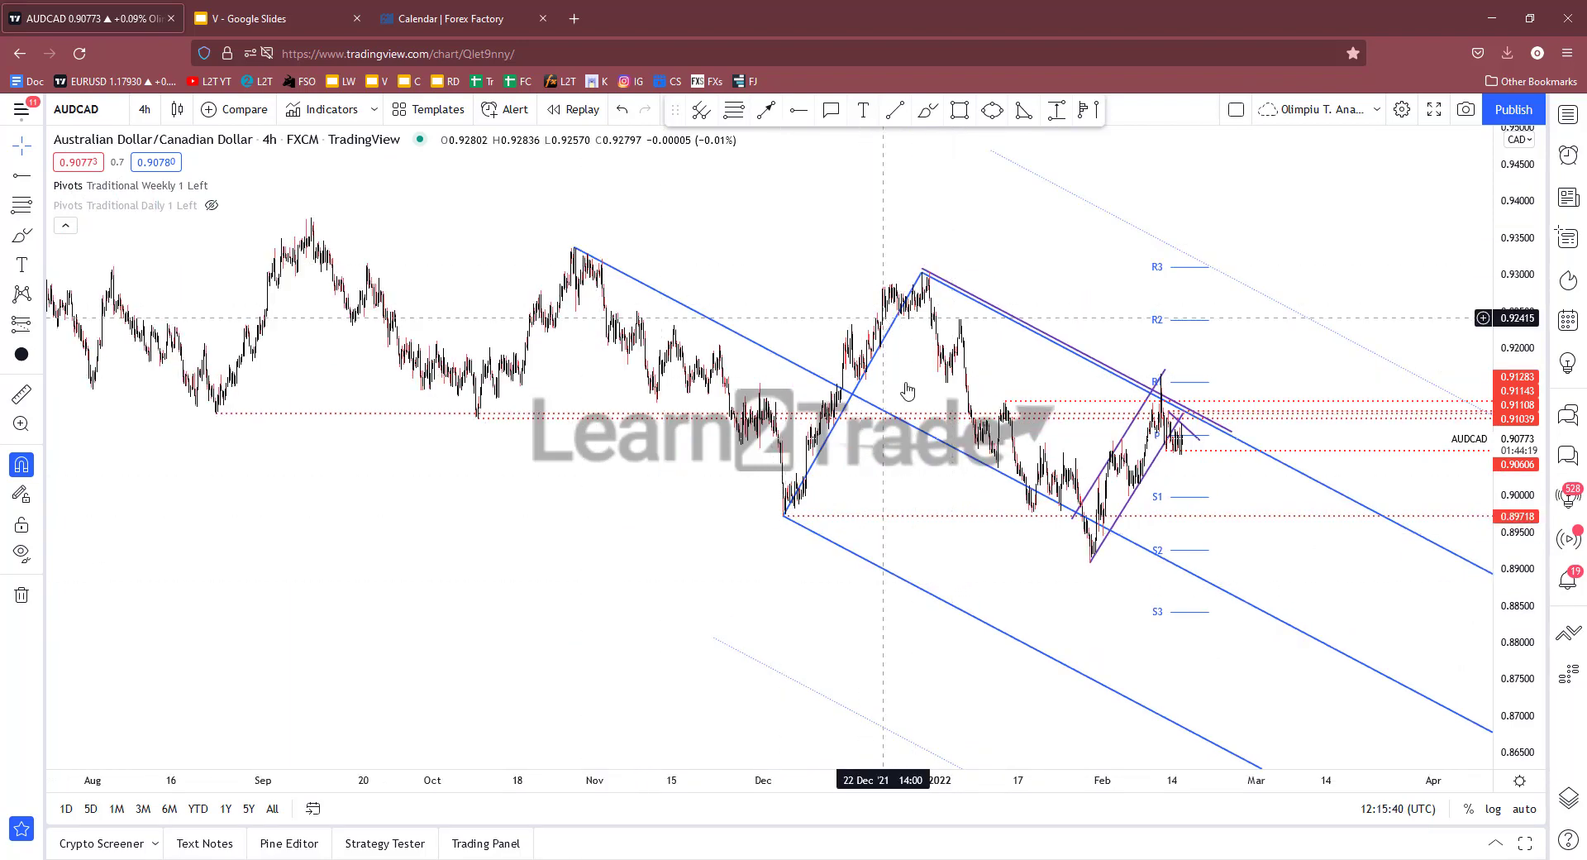
scroll(888, 605, up, 1)
drag(1520, 652, 1526, 521)
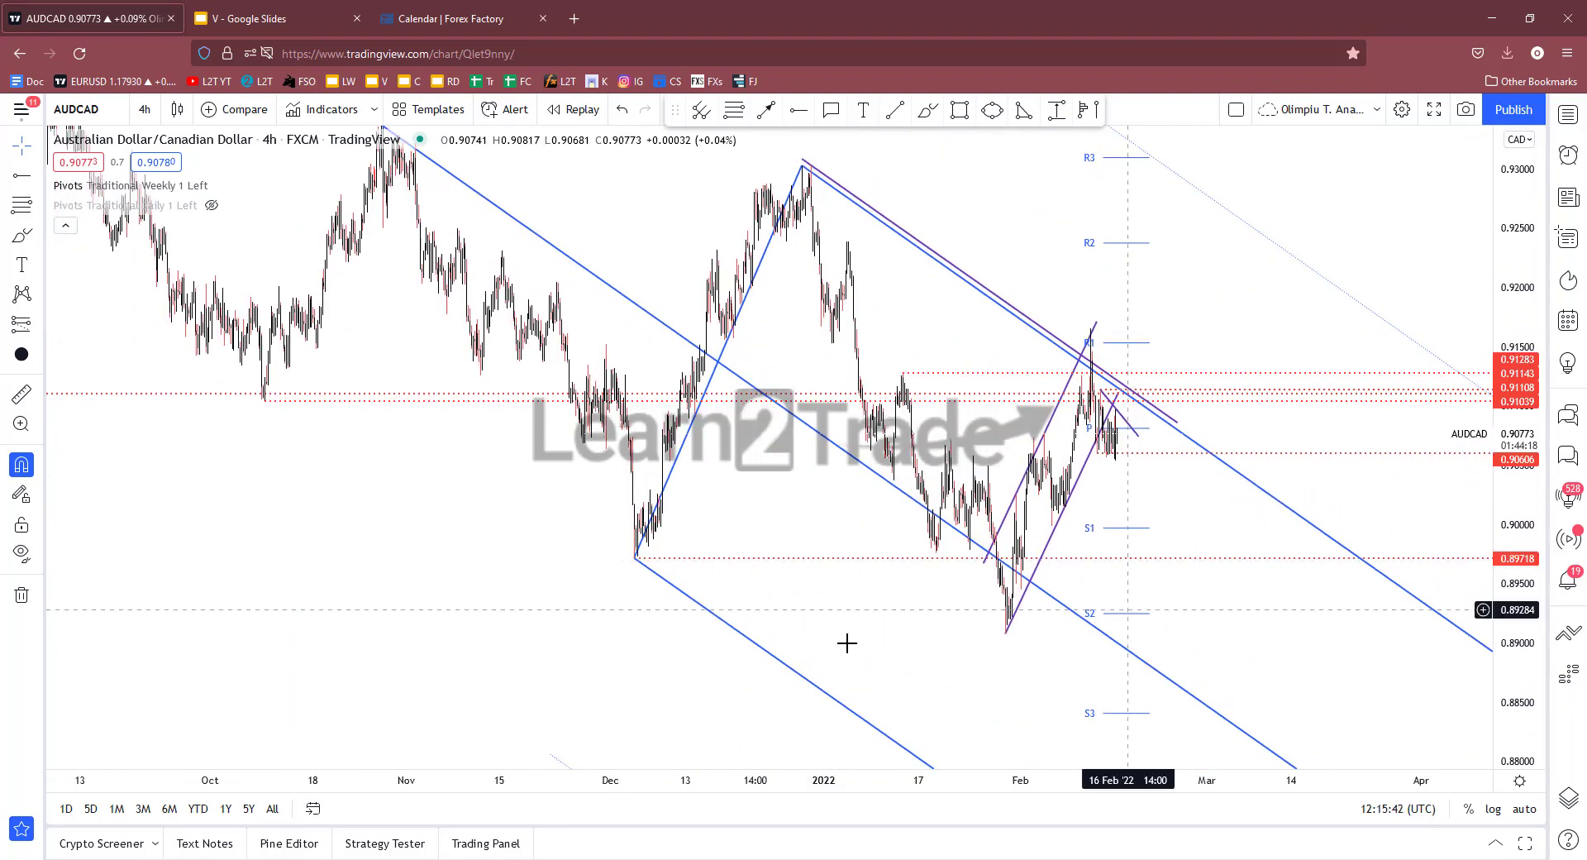
scroll(736, 633, up, 4)
drag(962, 671, 1289, 666)
scroll(708, 620, up, 1)
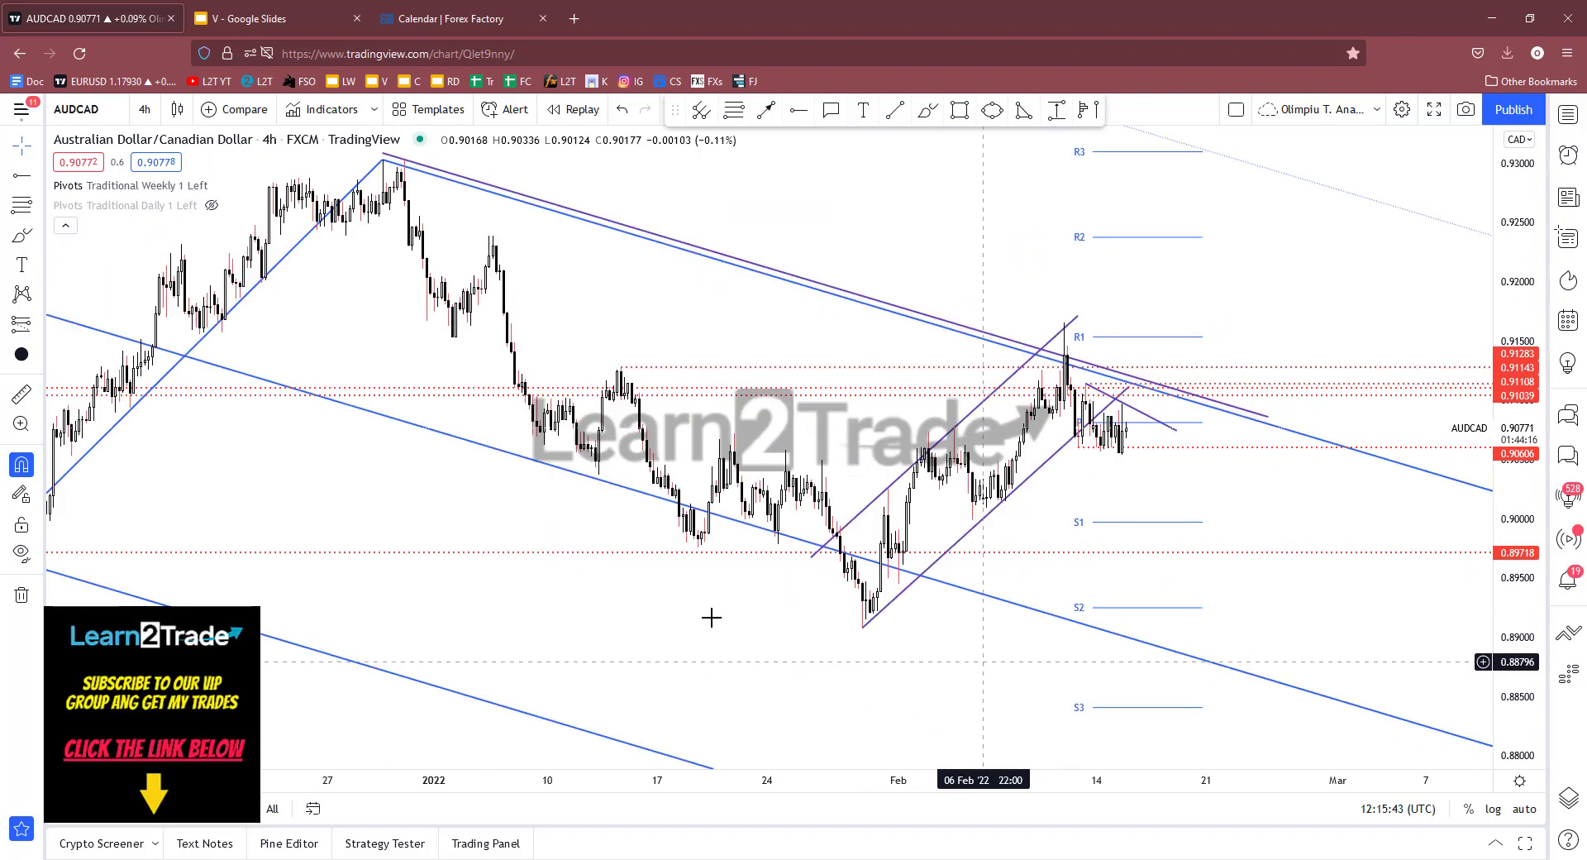
scroll(661, 550, up, 1)
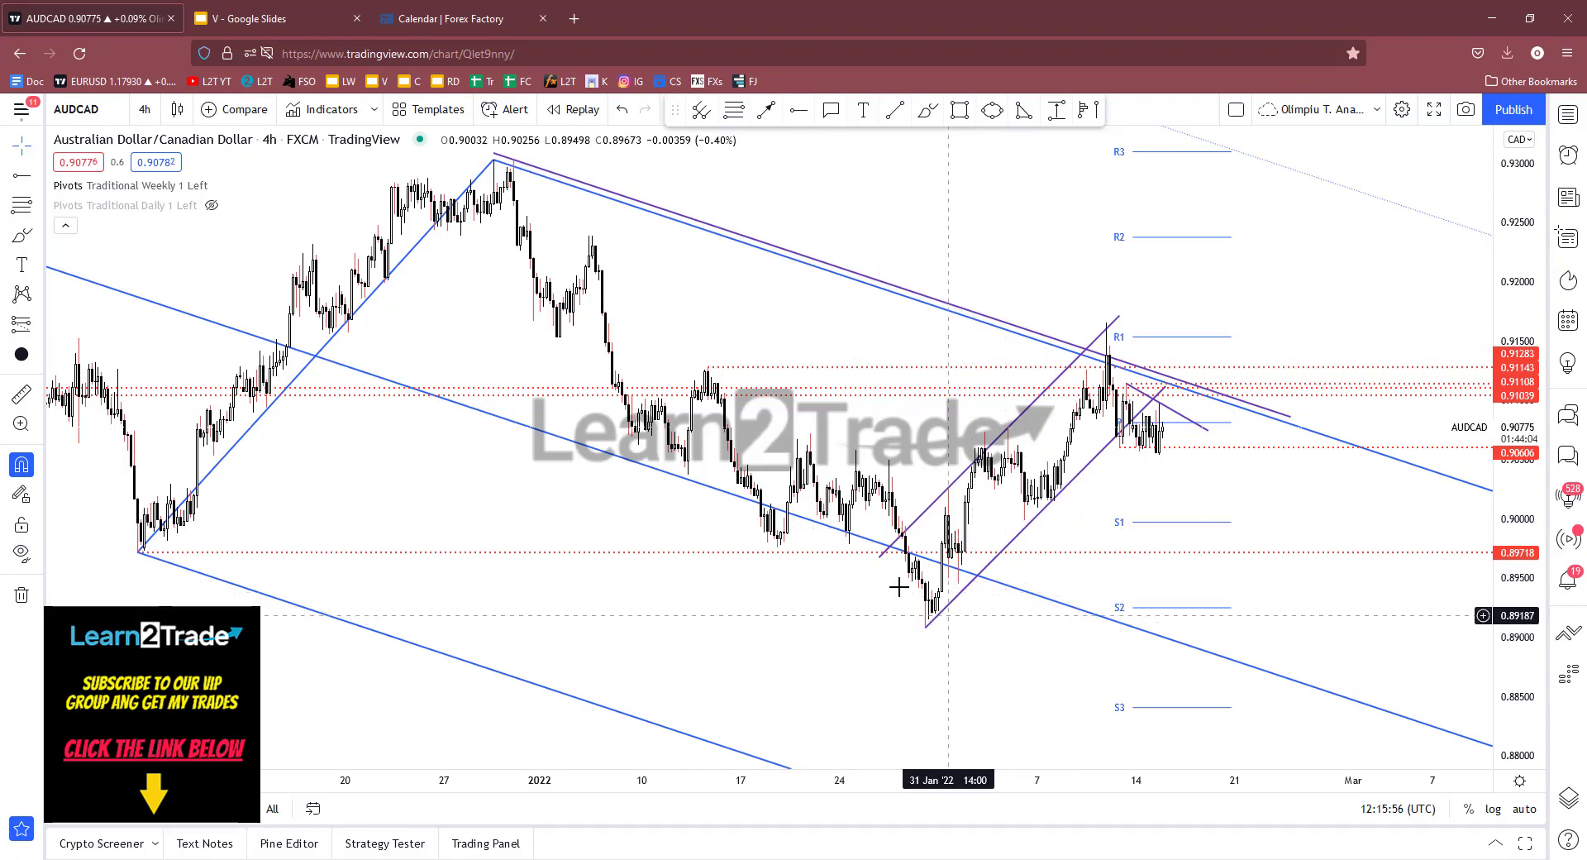
Examine how the purple rising channel from the late-January low meets the descending pitchfork's upper line
scroll(781, 588, down, 5)
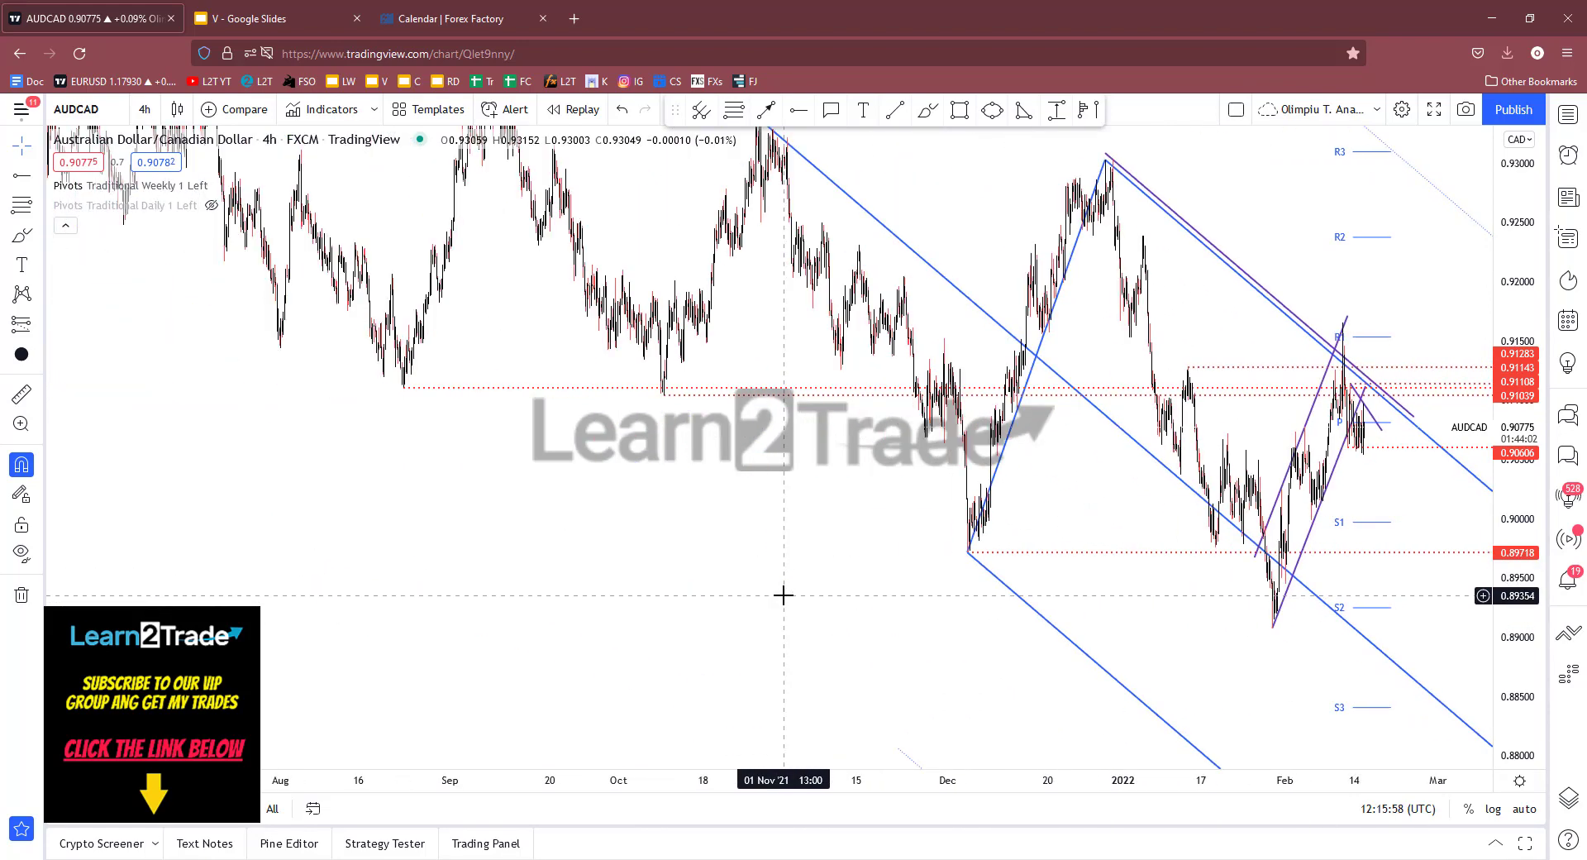
scroll(784, 595, up, 5)
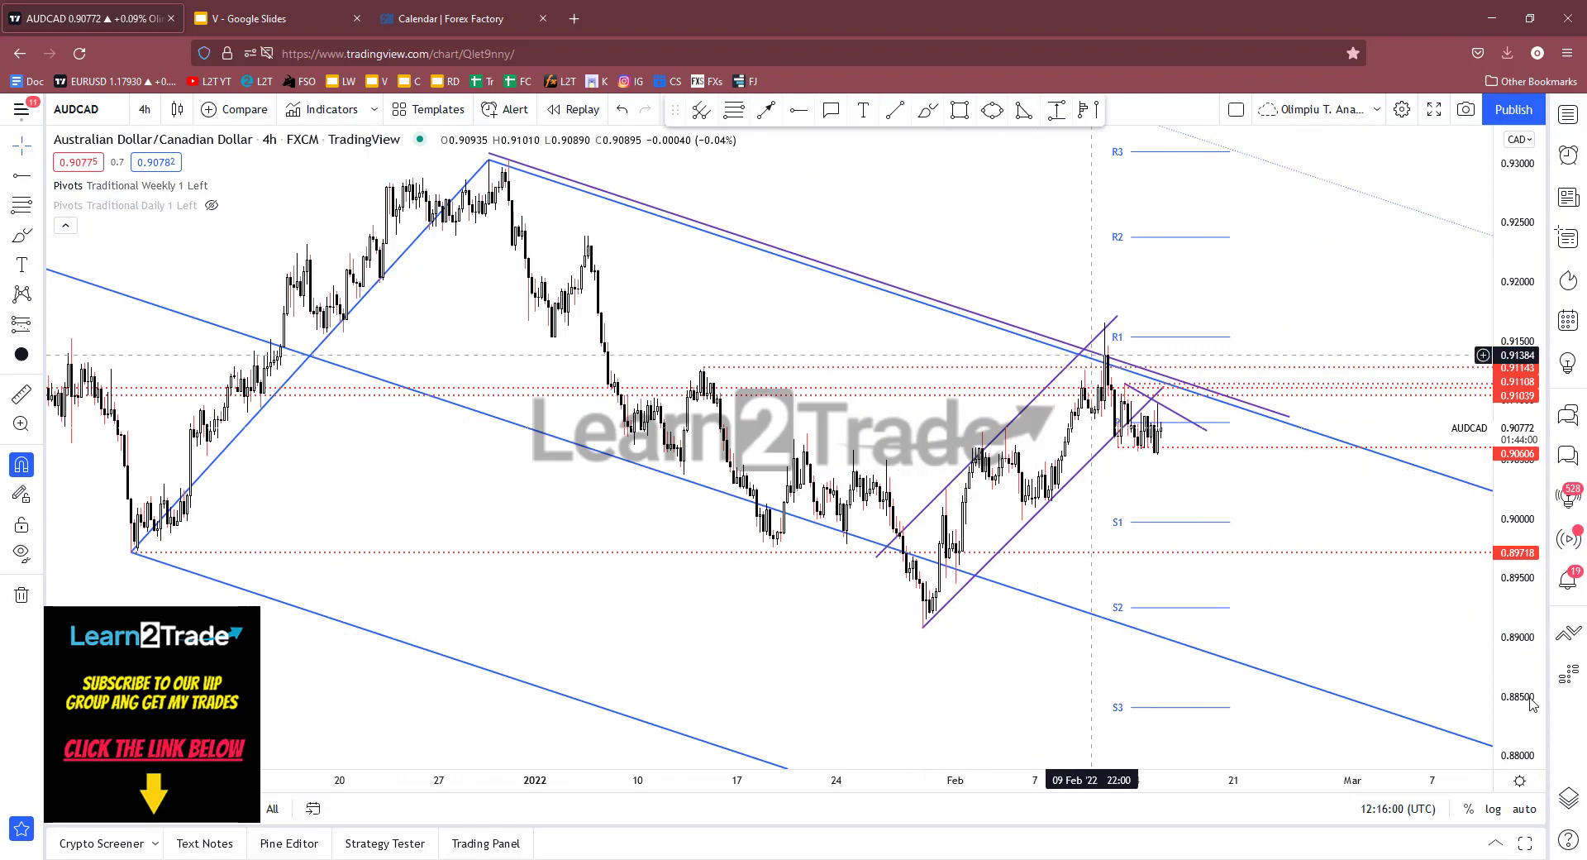
drag(1530, 715, 1531, 633)
drag(1375, 669, 1416, 638)
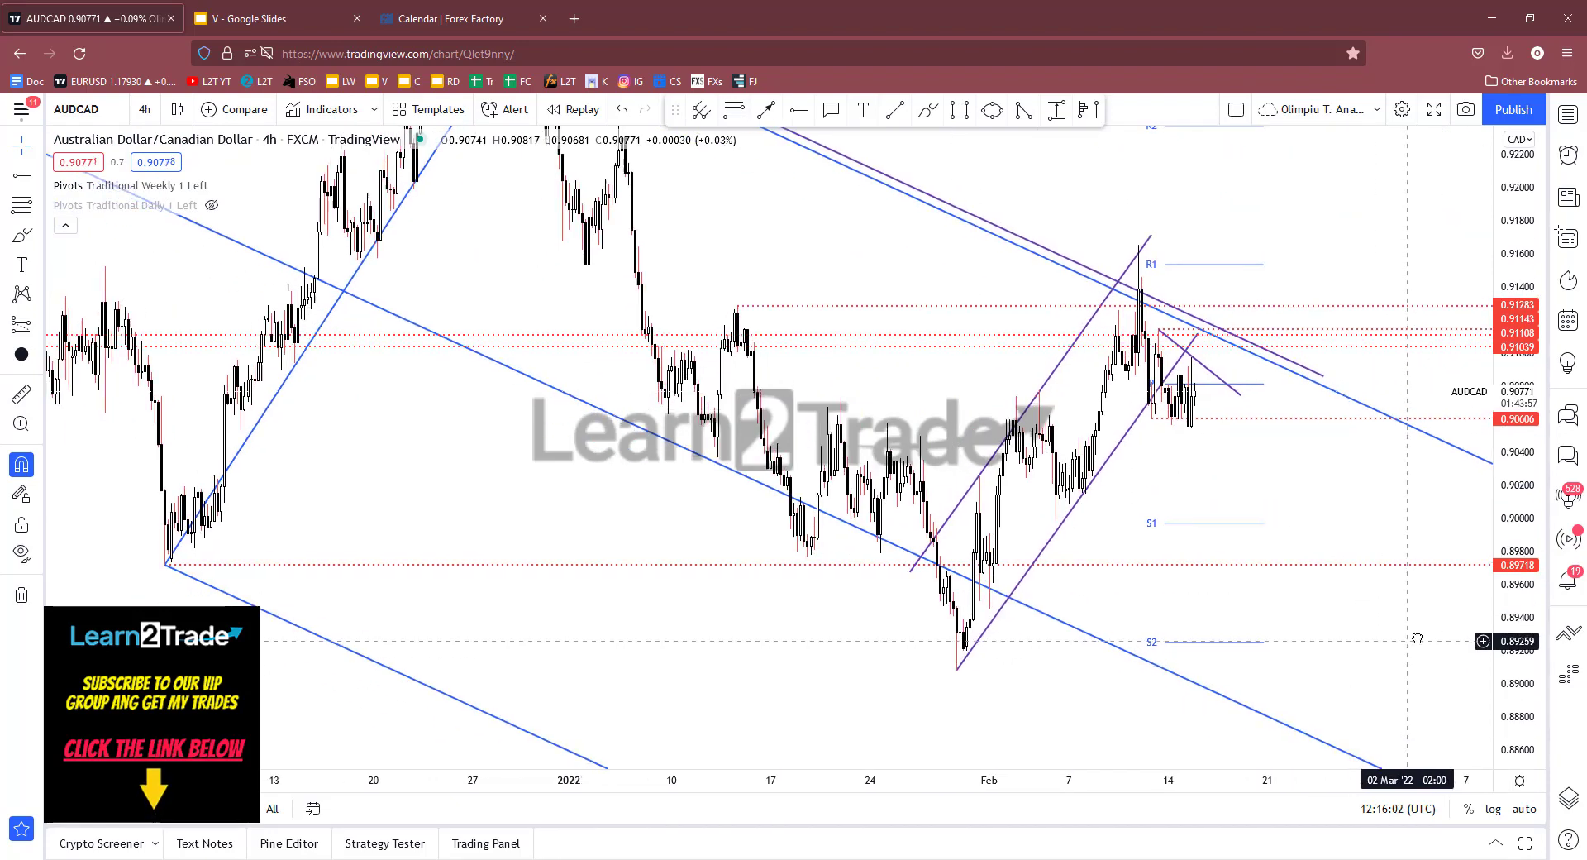
scroll(1034, 662, up, 3)
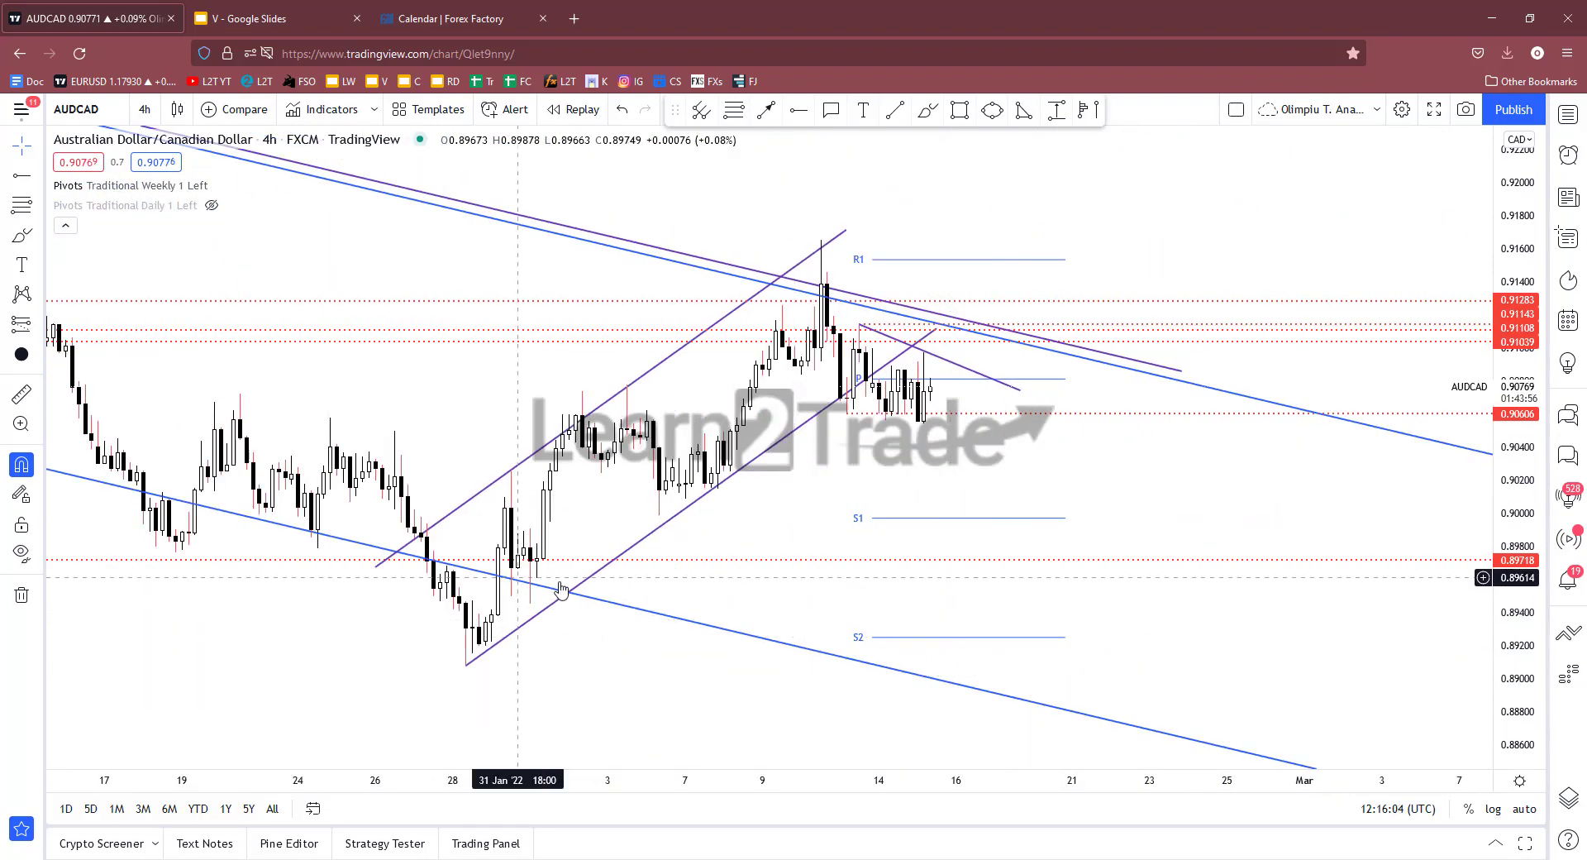
scroll(560, 588, down, 2)
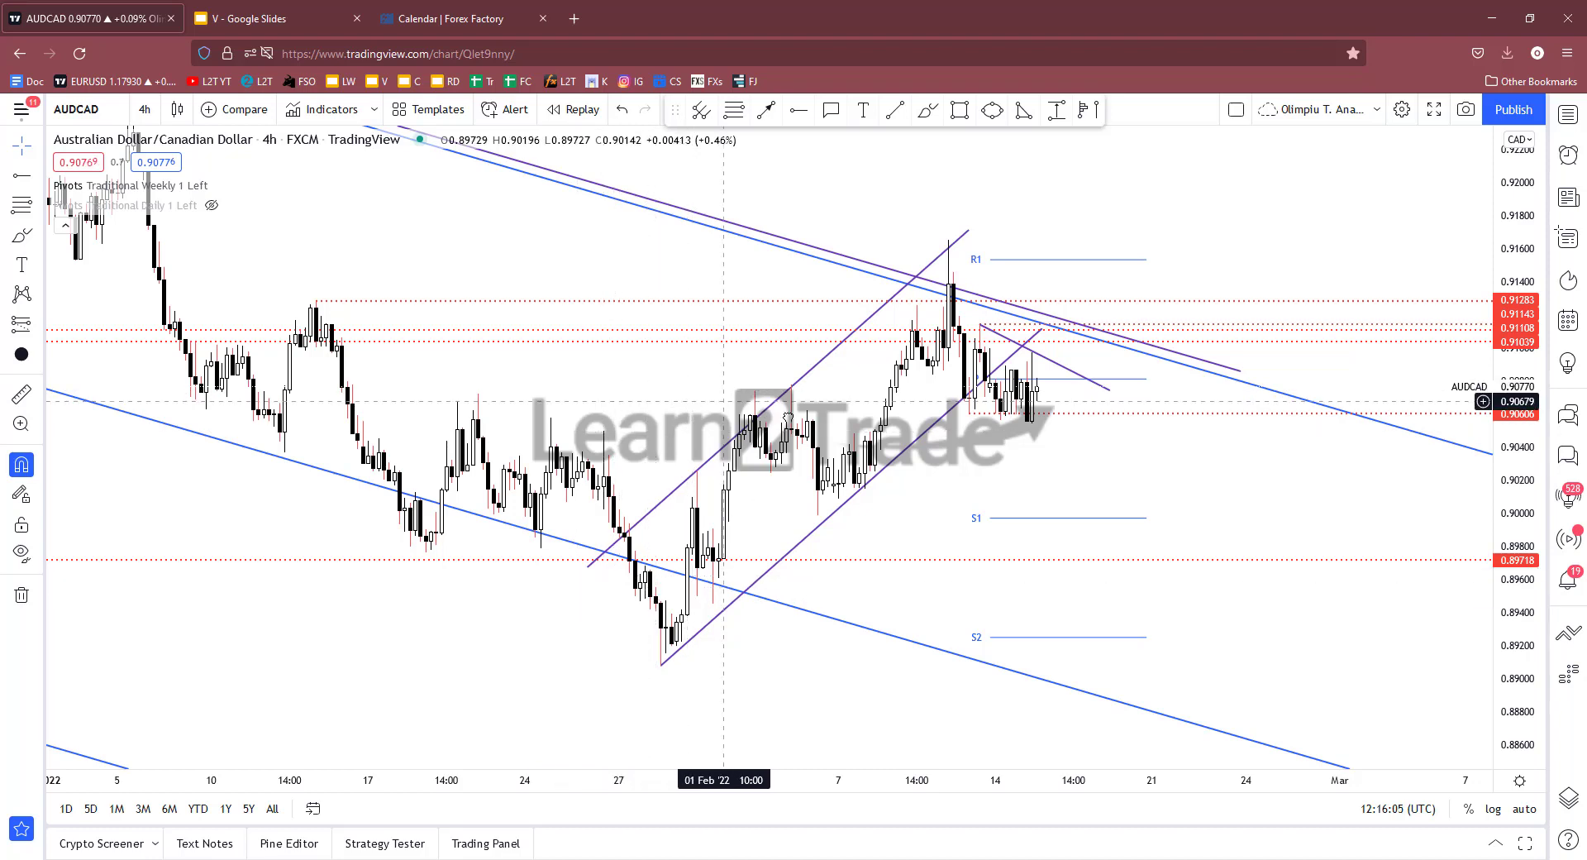
drag(787, 418, 861, 430)
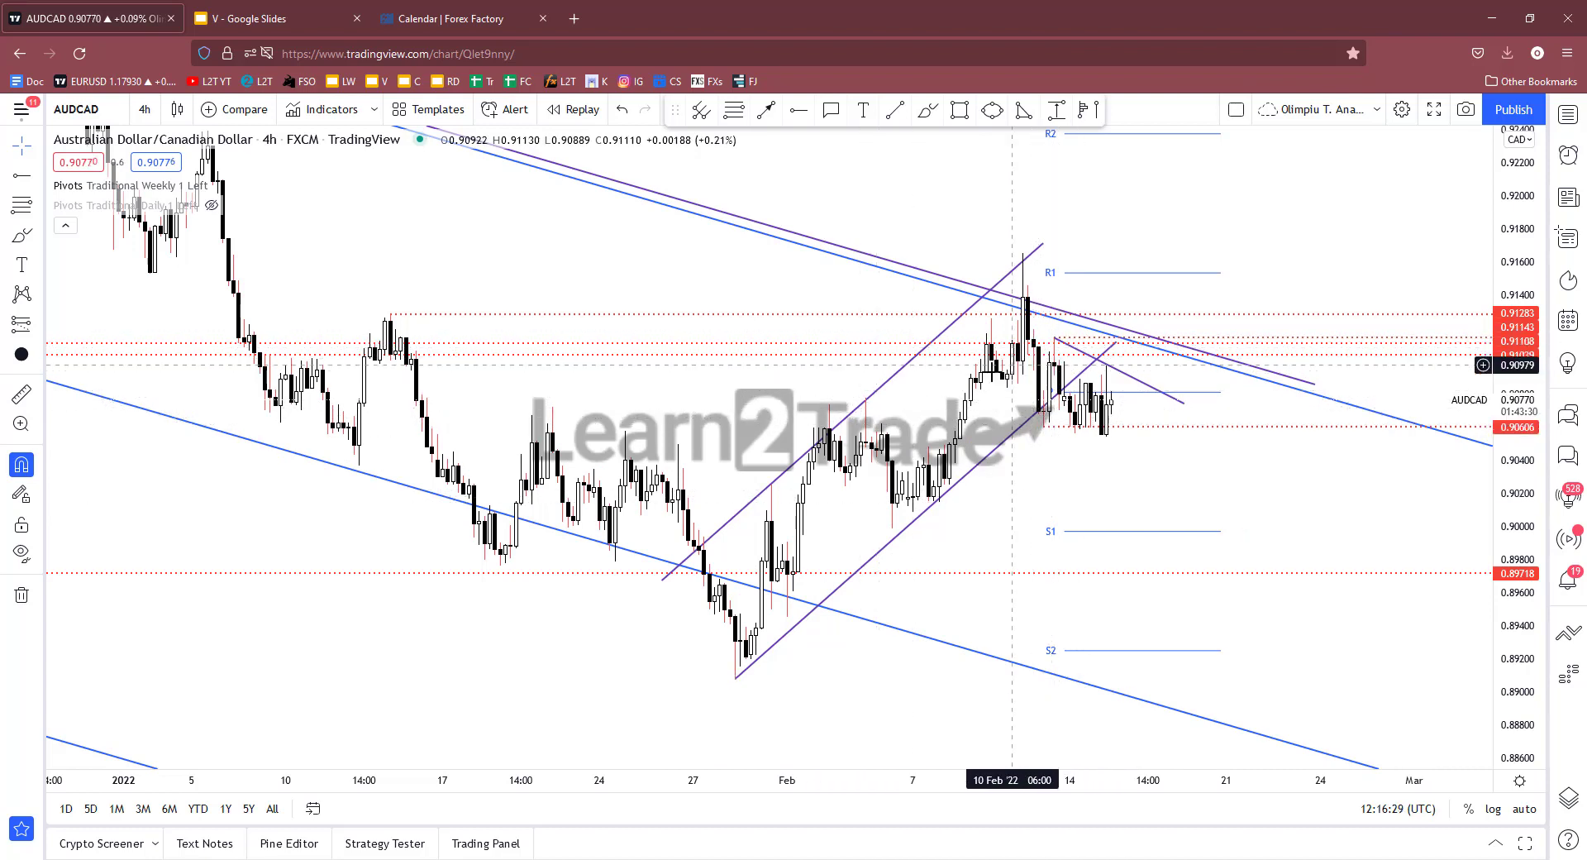
Trace the dotted 0.91108 and 0.91039 levels back to their autumn lows and compare them with the mid-February price action
scroll(963, 358, down, 5)
scroll(626, 387, down, 3)
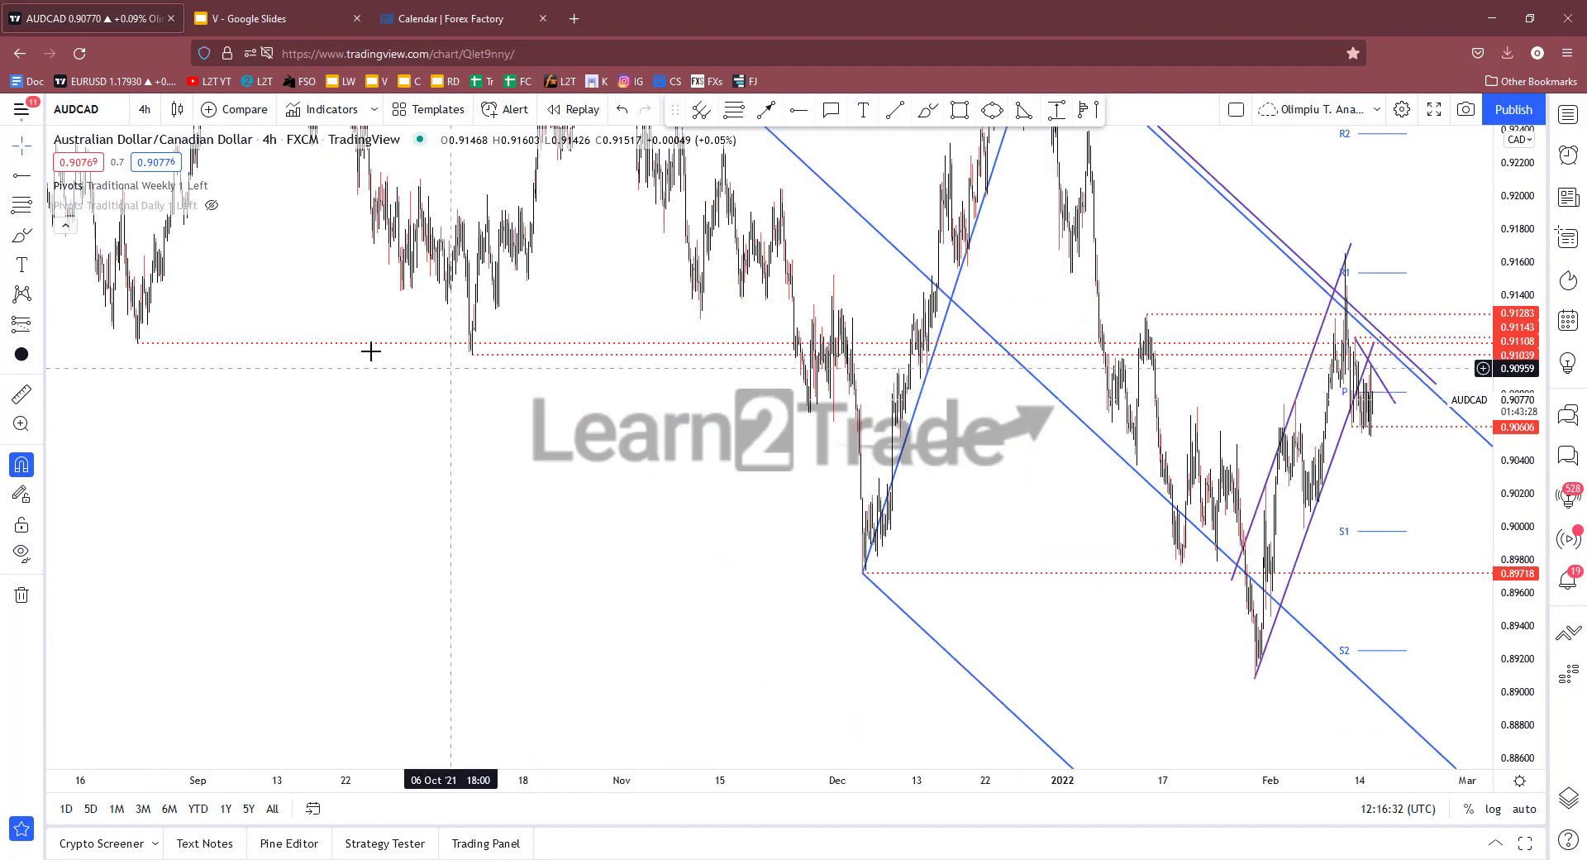
scroll(744, 406, up, 3)
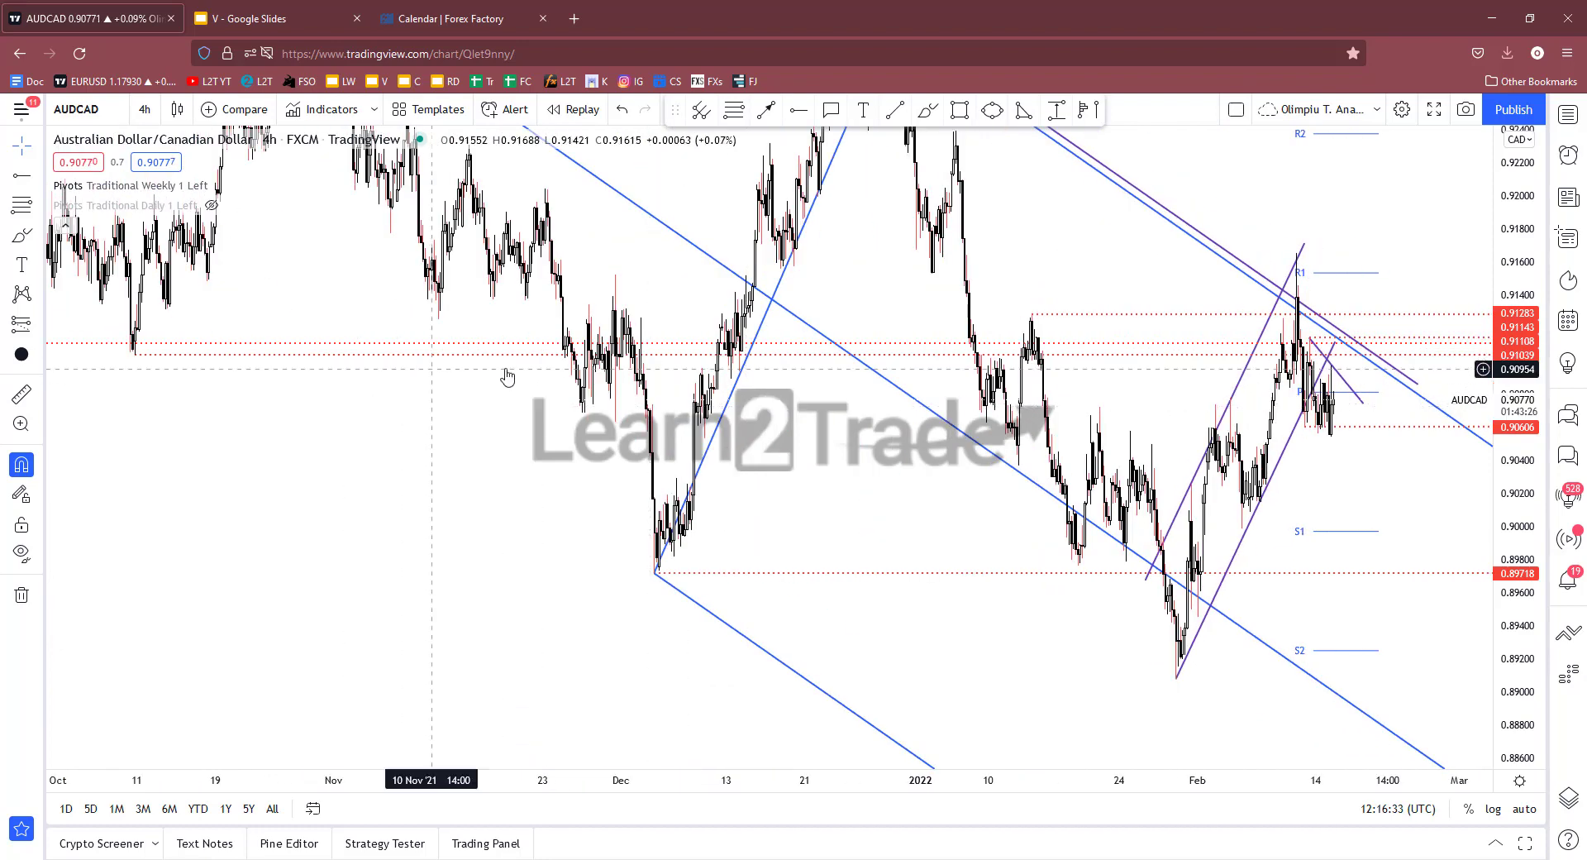
scroll(506, 371, up, 5)
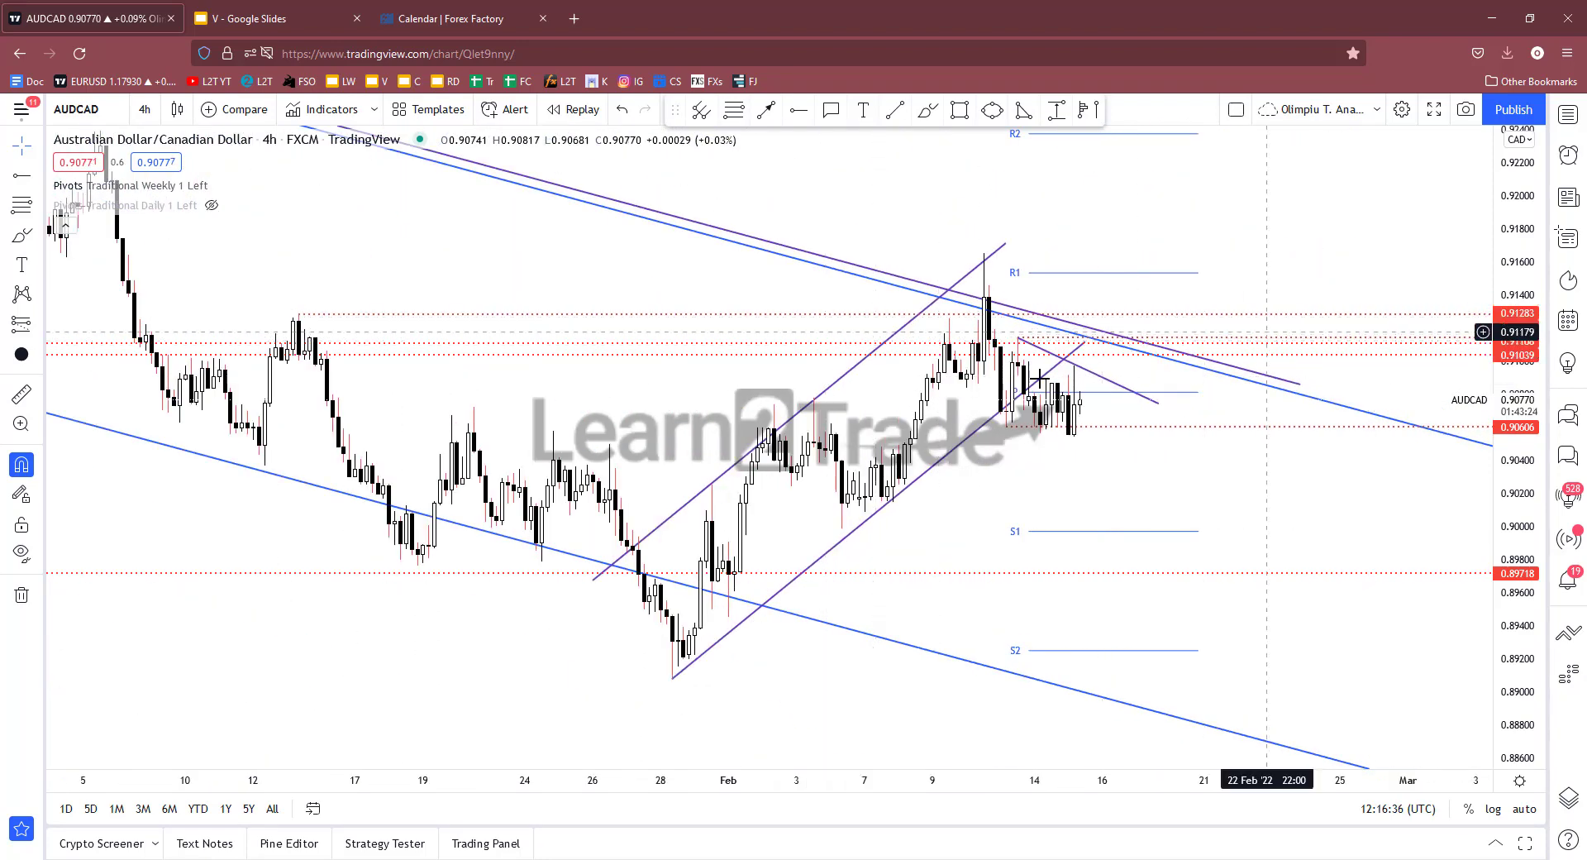
scroll(951, 462, up, 2)
scroll(906, 433, down, 2)
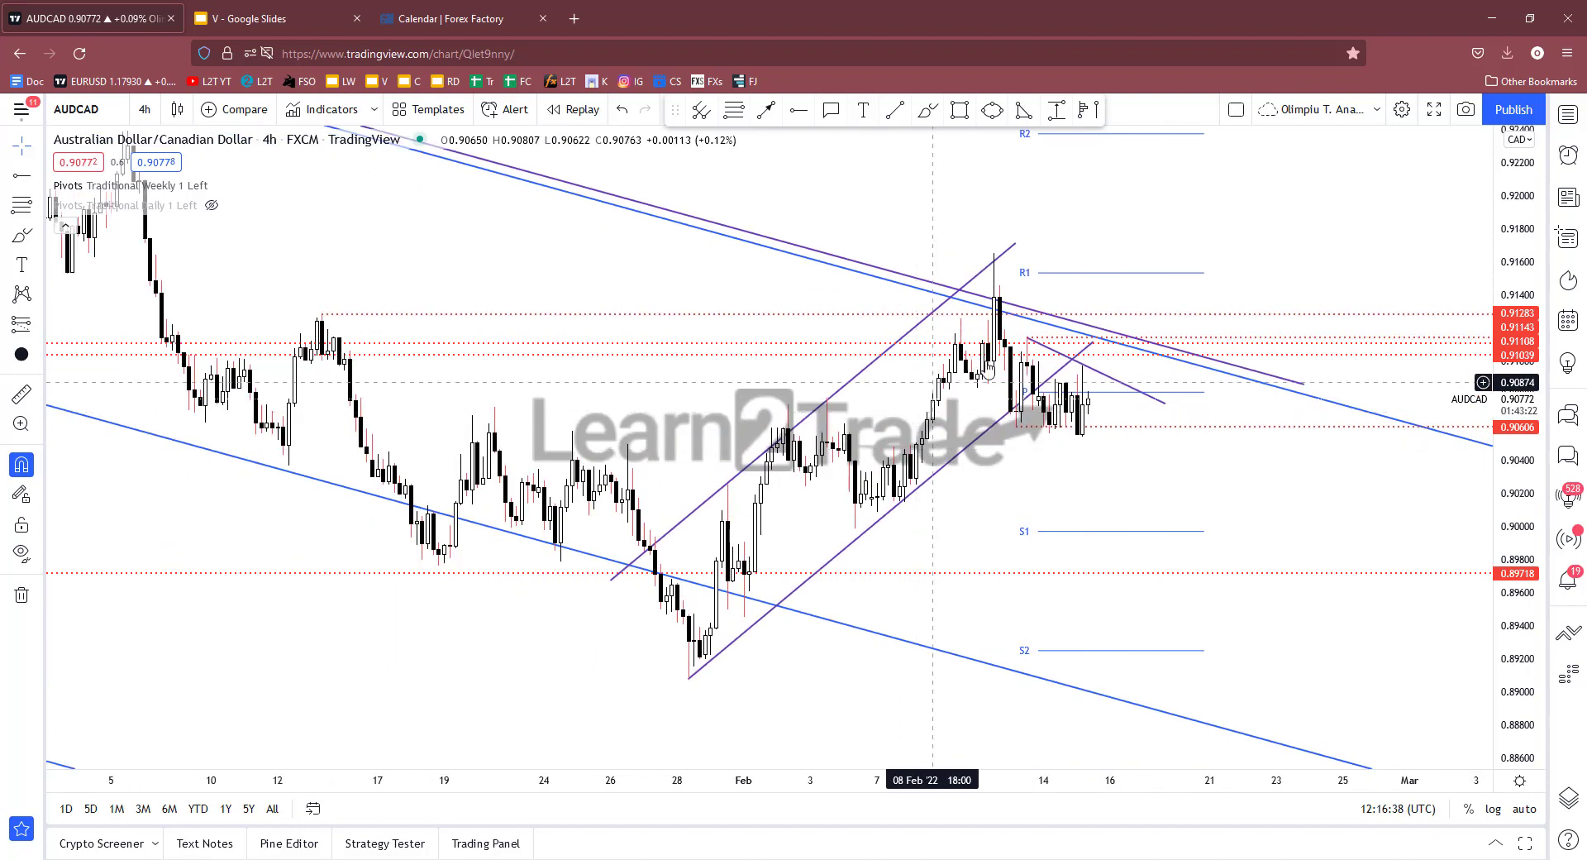
scroll(1040, 464, up, 1)
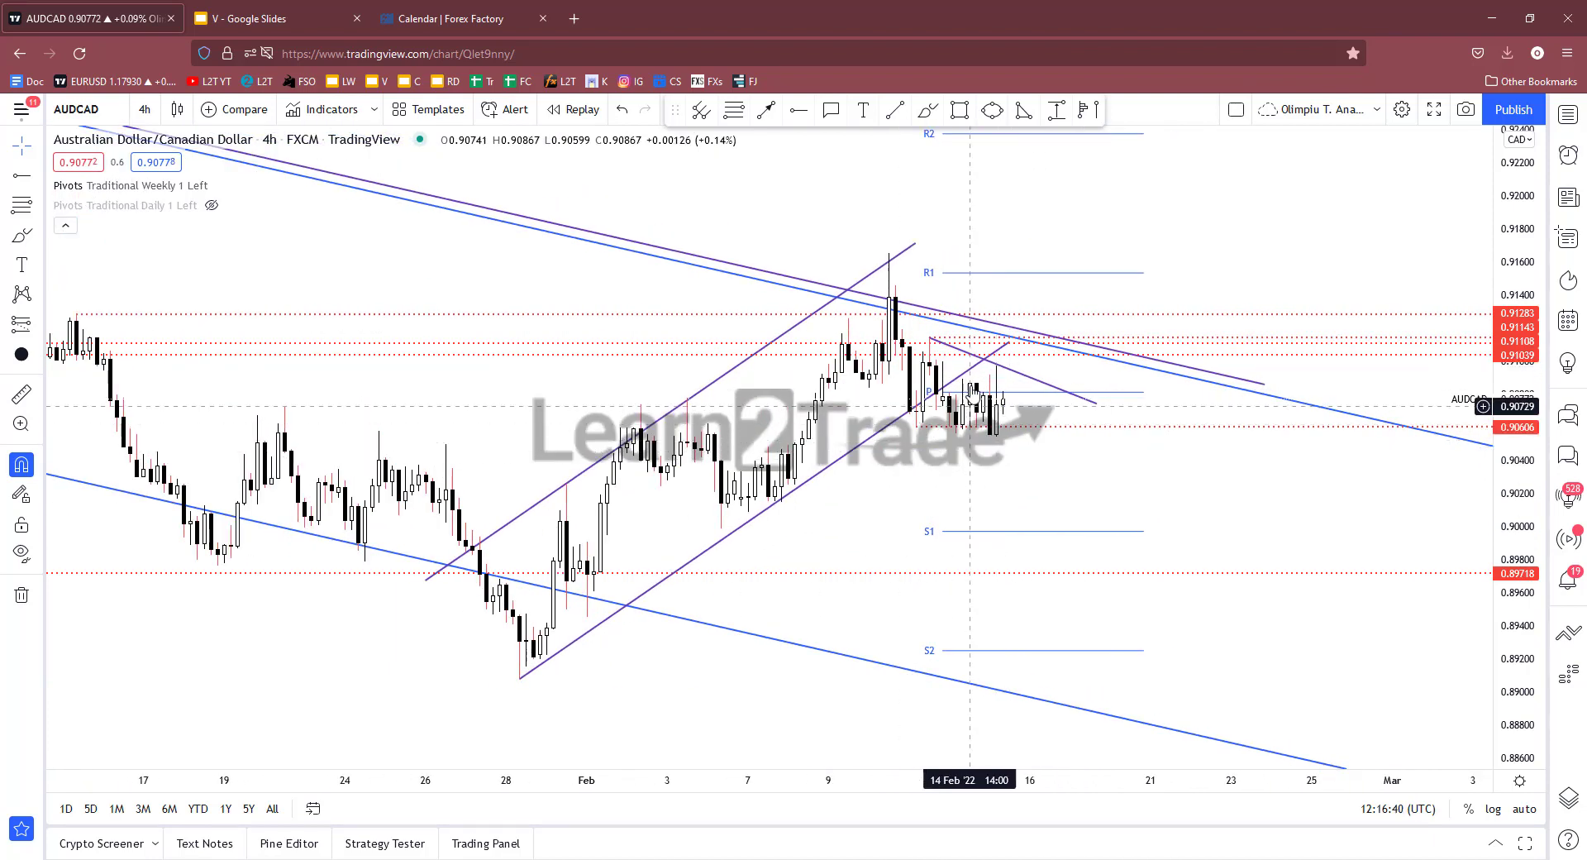
drag(1073, 510, 1201, 500)
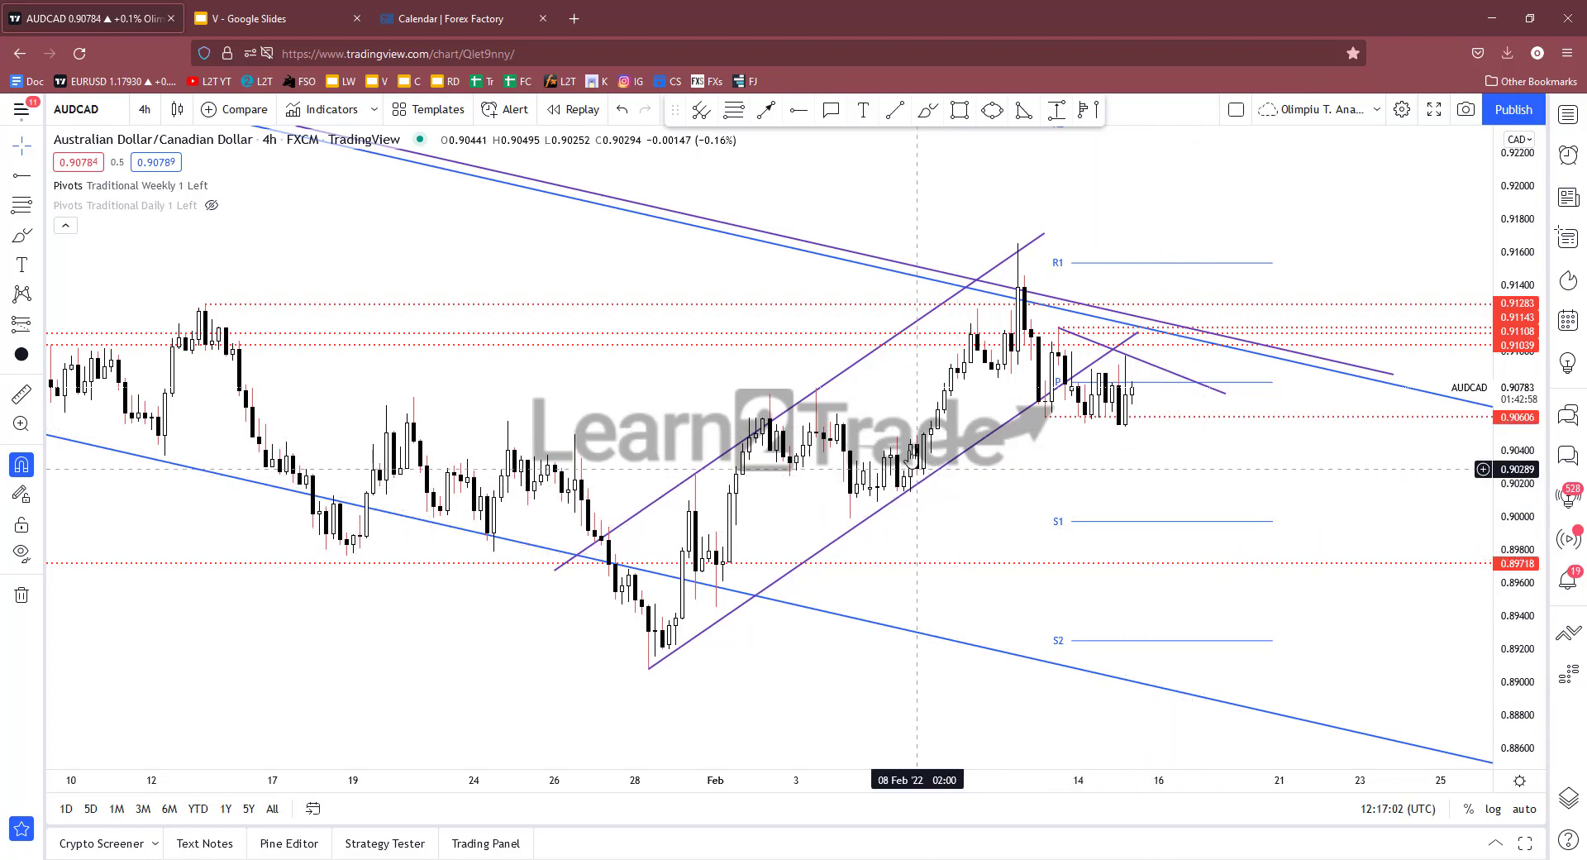
click(927, 110)
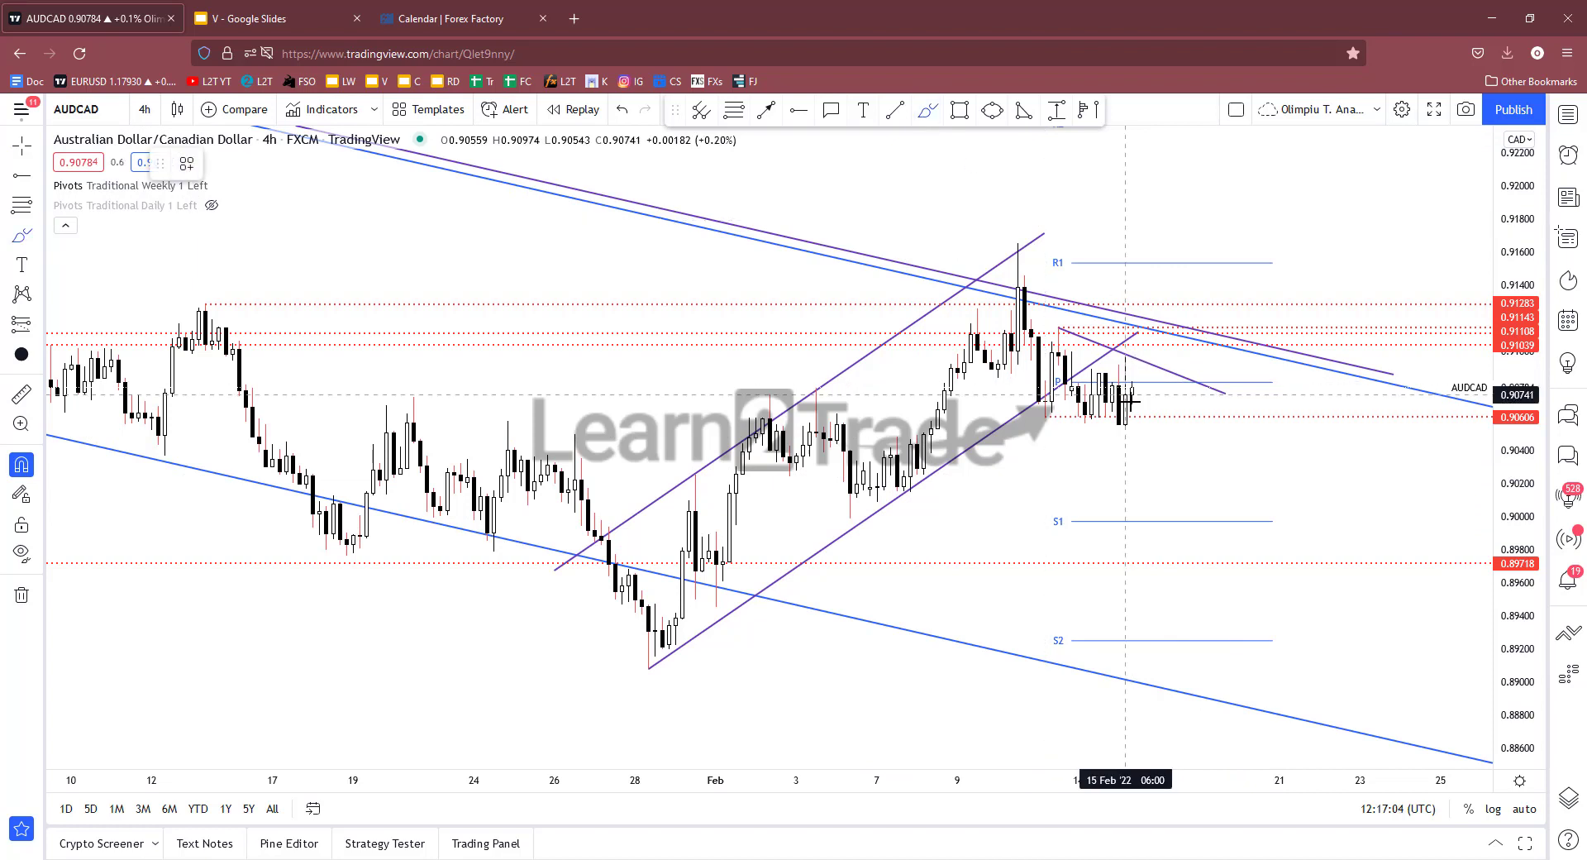
mouse_move(1132, 402)
mouse_down()
mouse_move(1143, 355)
mouse_move(1192, 397)
mouse_up()
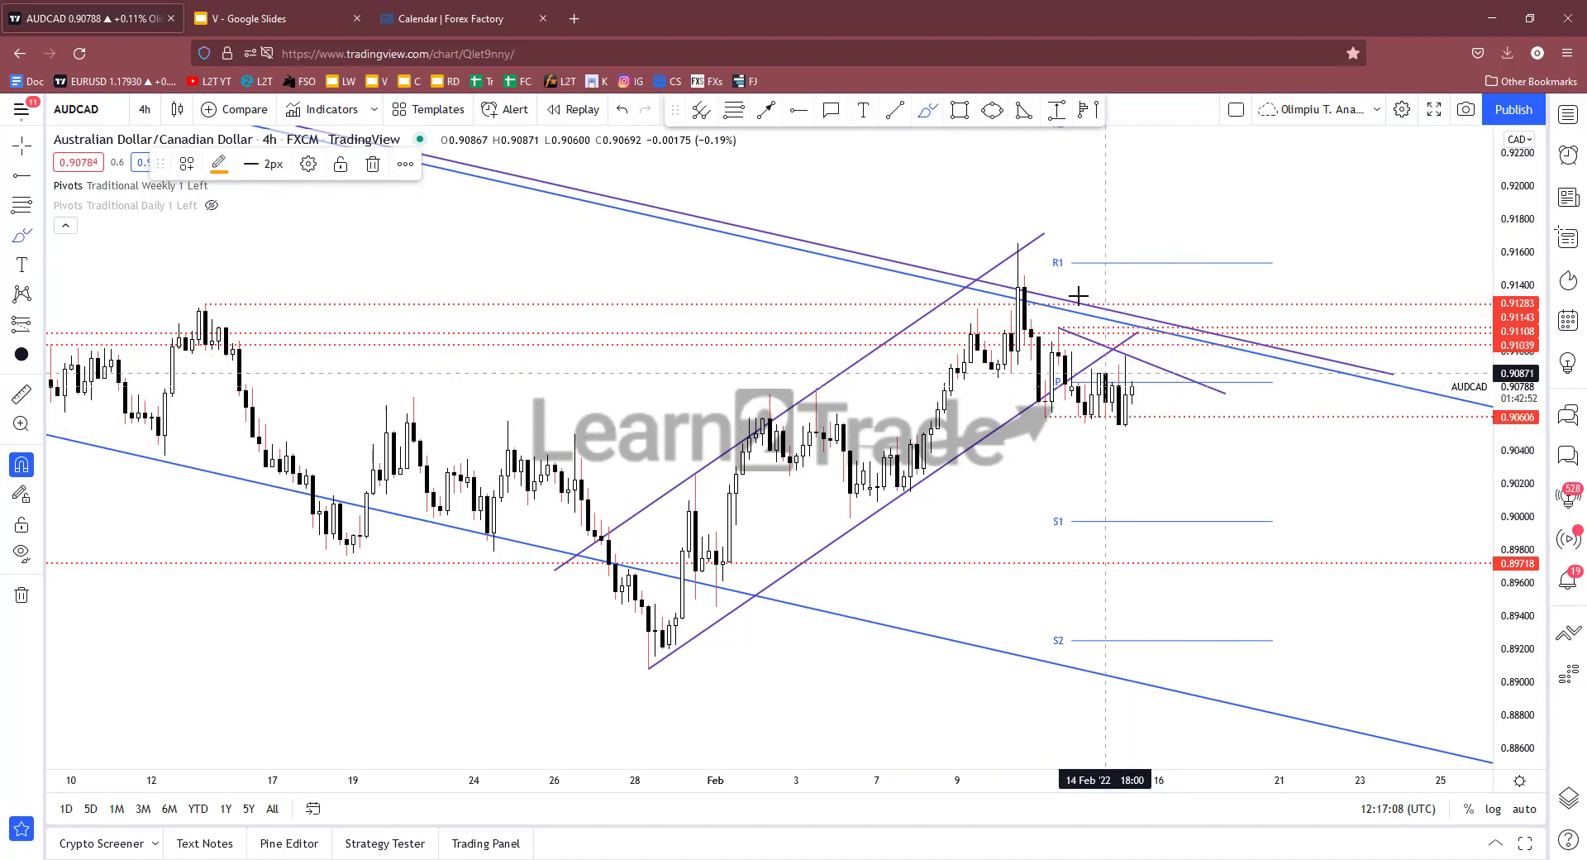
key(Delete)
Brush a zigzag price path from the latest candle up to the descending resistance lines and down to the 0.90606 level
click(927, 110)
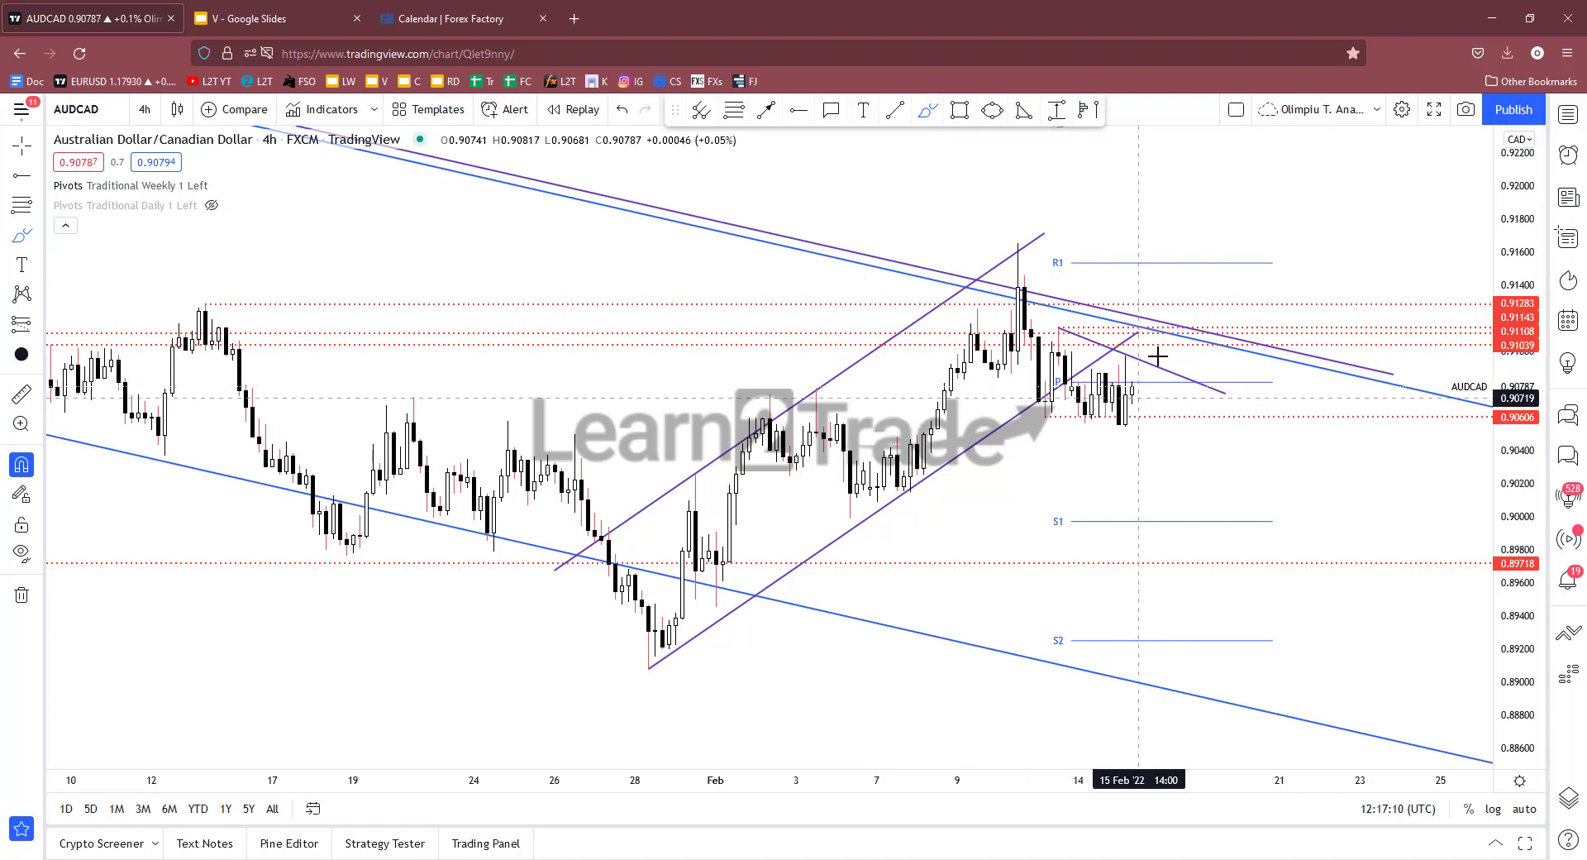
drag(1172, 314, 1159, 372)
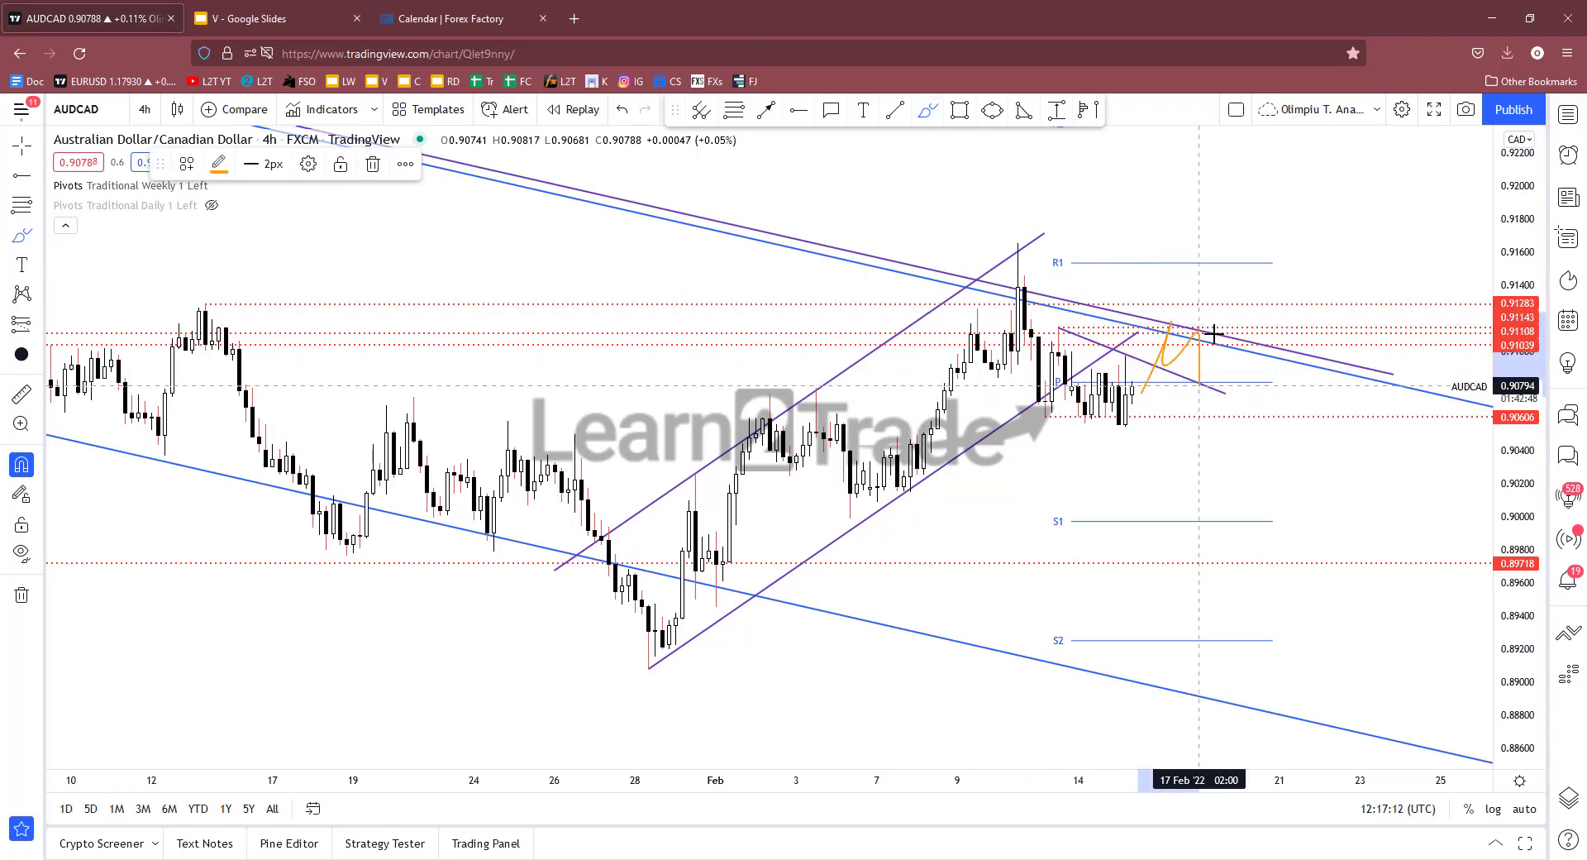
drag(1246, 420, 1245, 419)
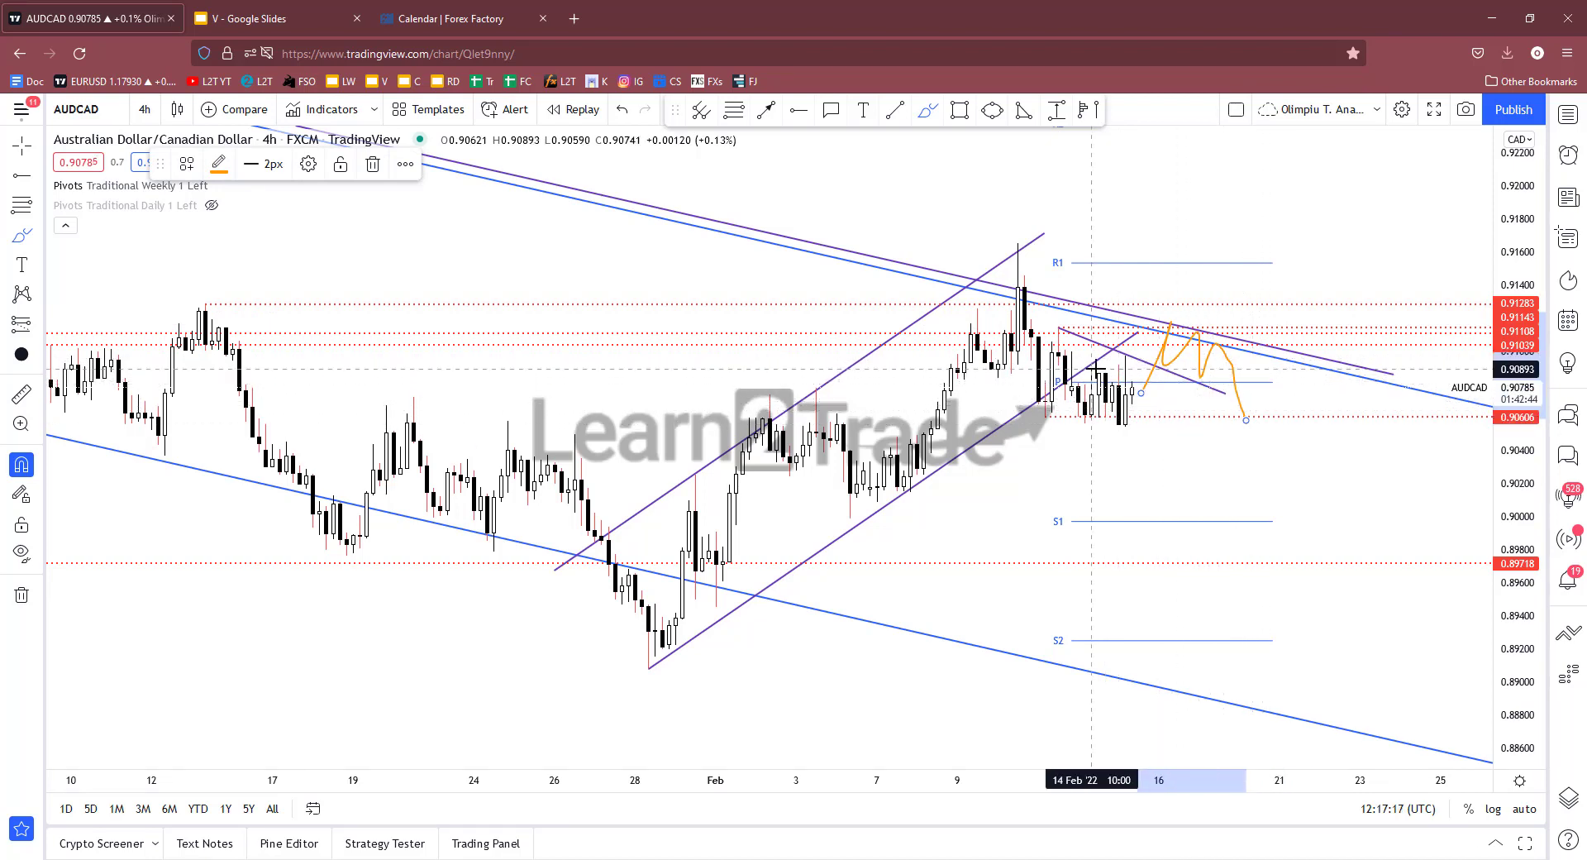
Brush an arc around the weekly pivot and circle the dotted resistance zone near 0.91039 to 0.91143, removing each marking after use
drag(1078, 402, 1260, 377)
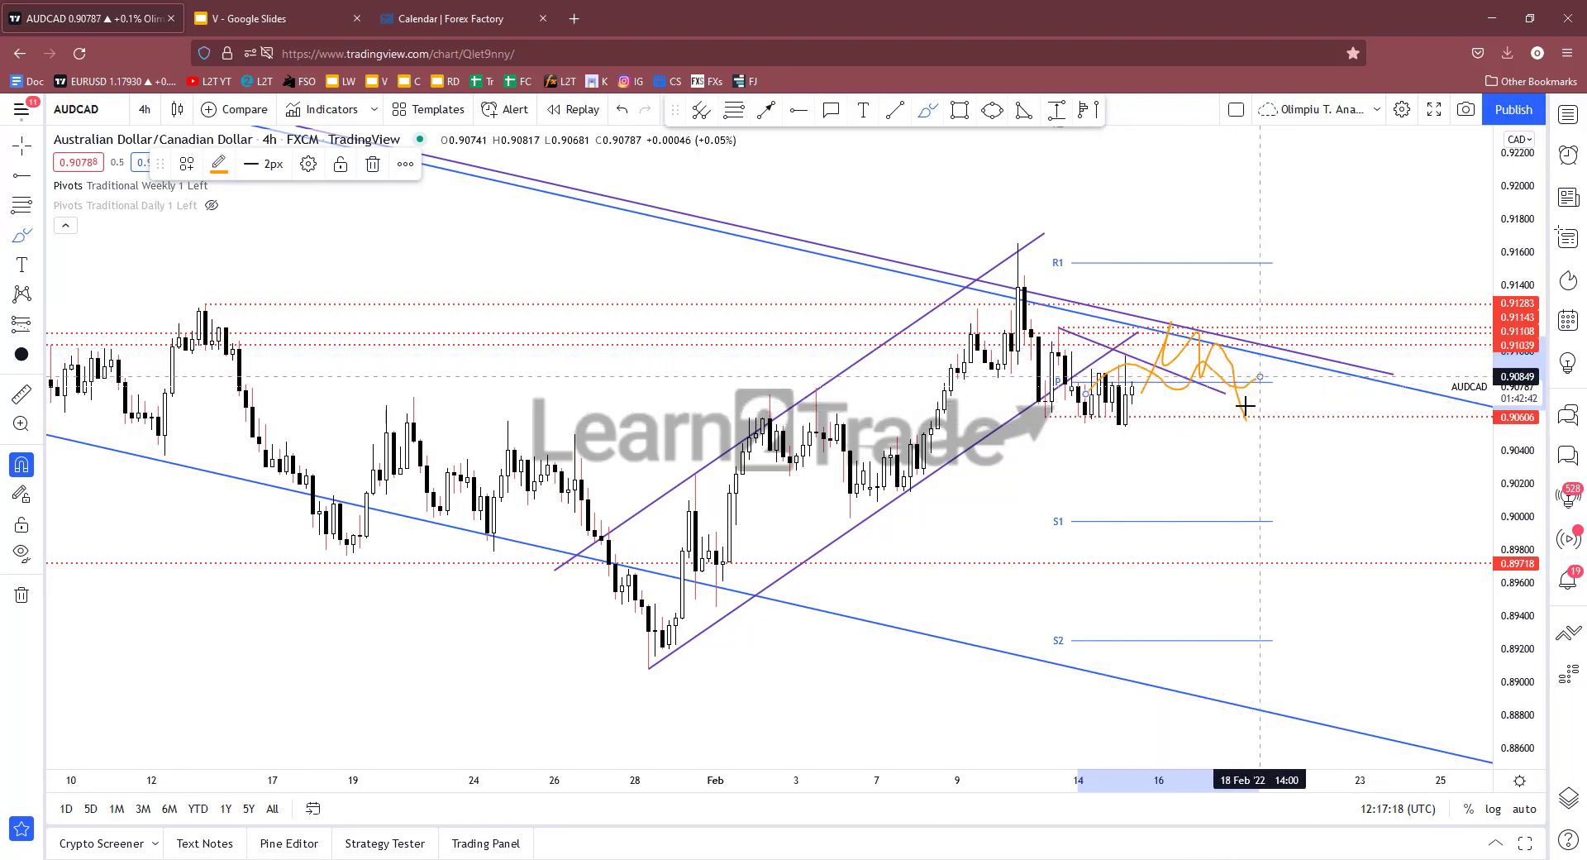
key(Delete)
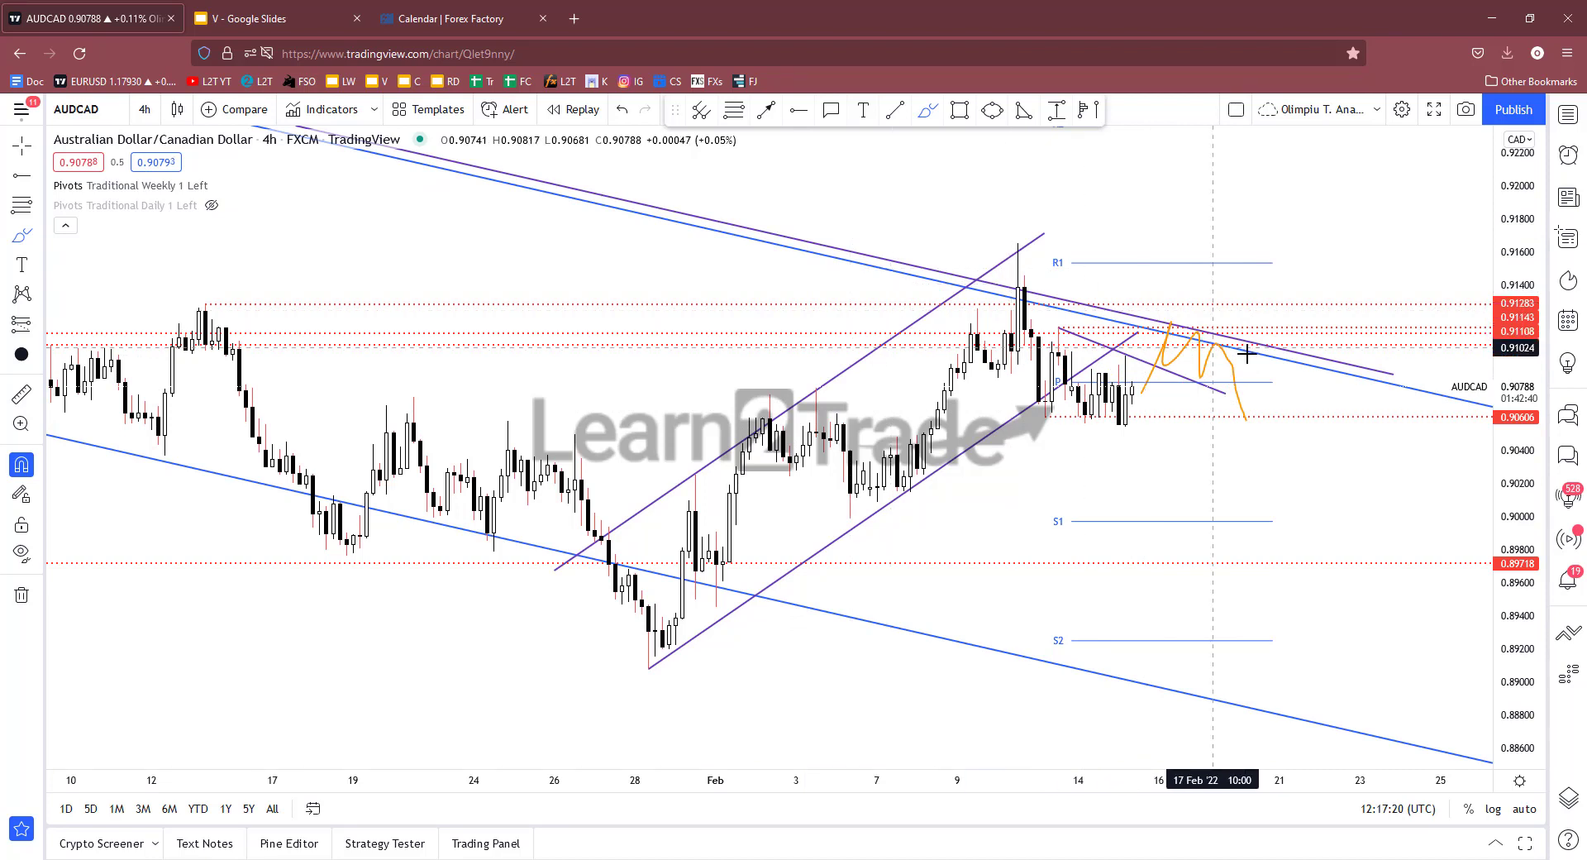
drag(1371, 332, 124, 316)
drag(723, 354, 1376, 326)
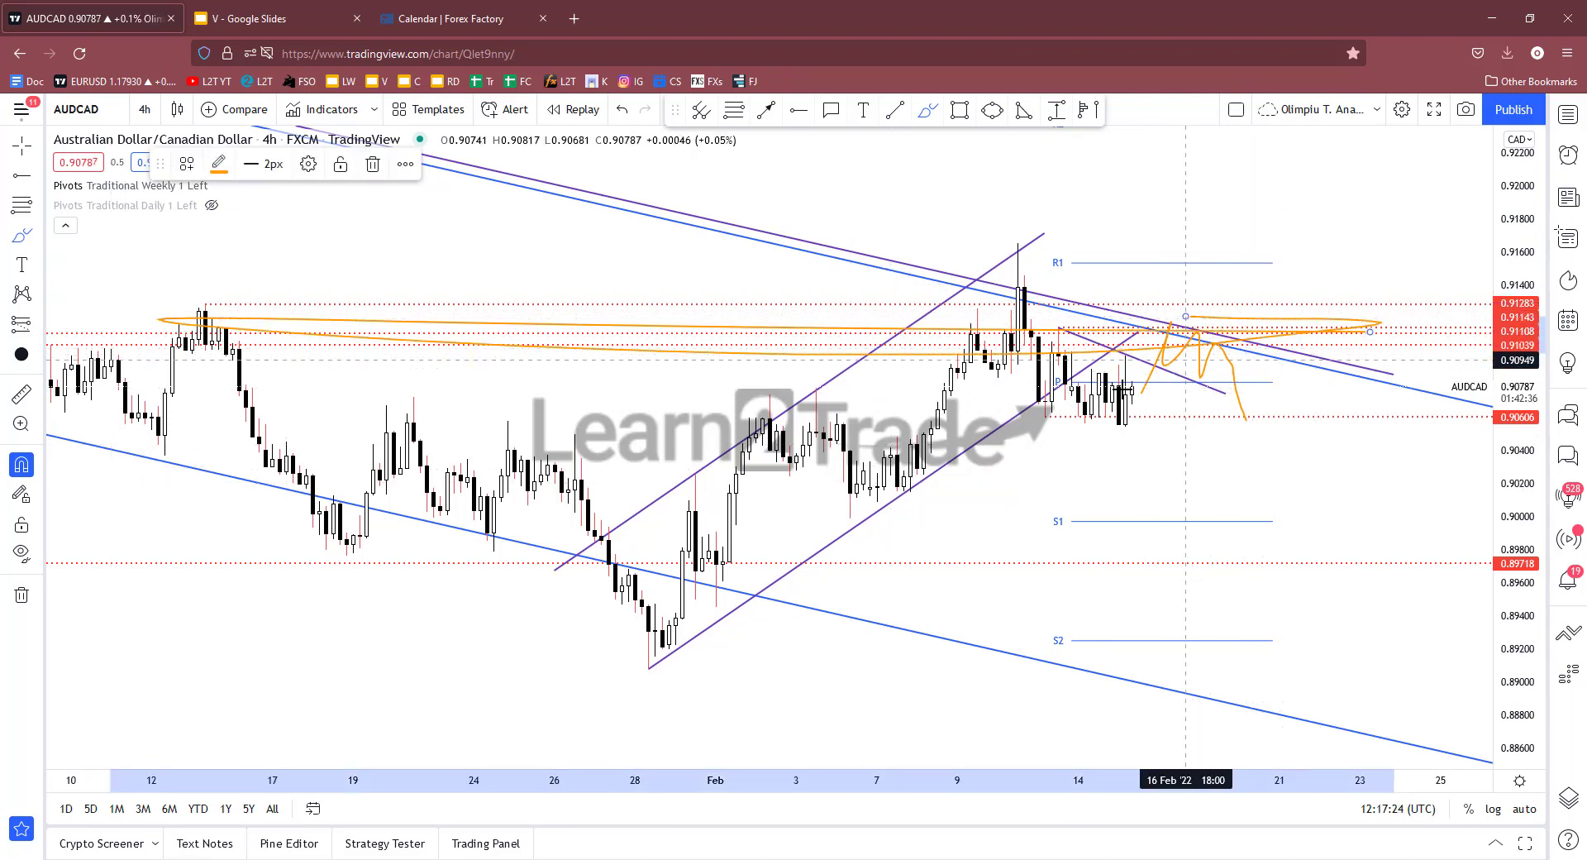
key(ctrl+z)
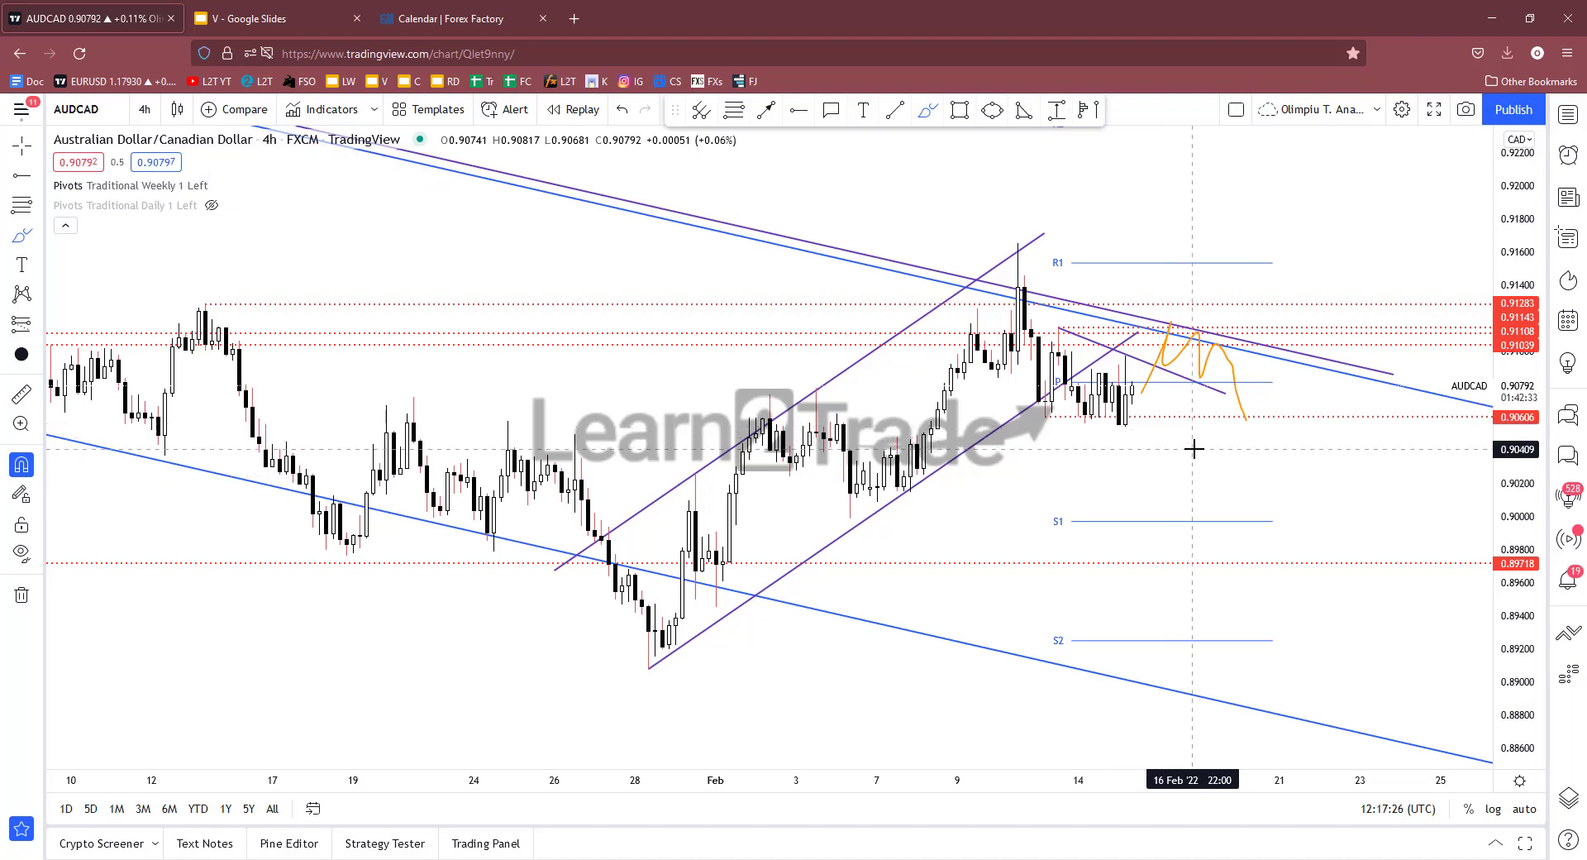
Replace the zigzag with a brushed path rising from the latest candle to about 0.911 and drifting sideways towards 21 February
key(Escape)
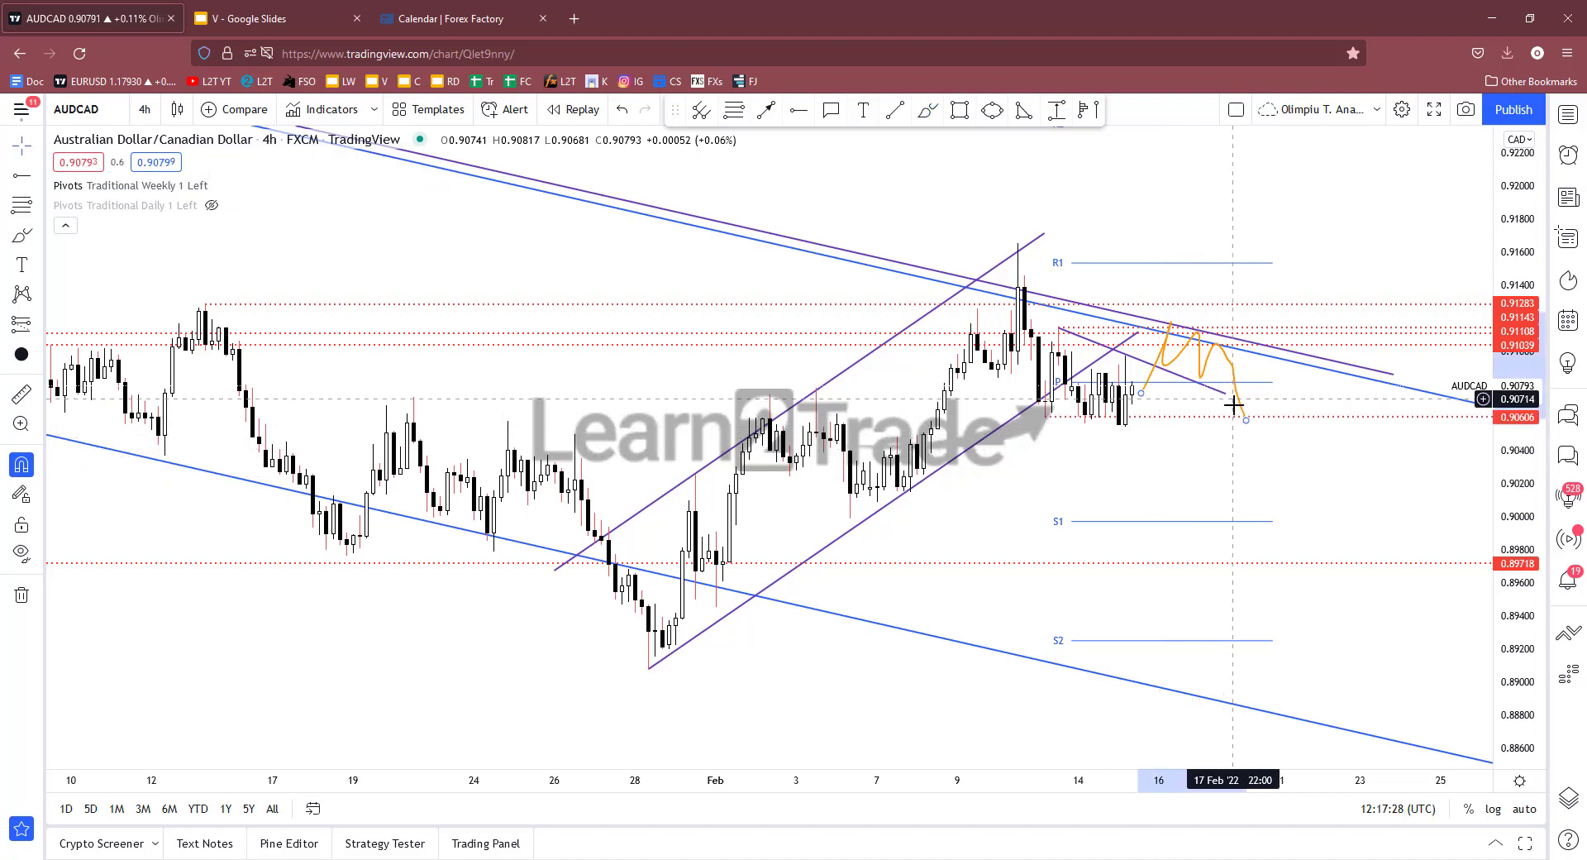
key(ctrl+z)
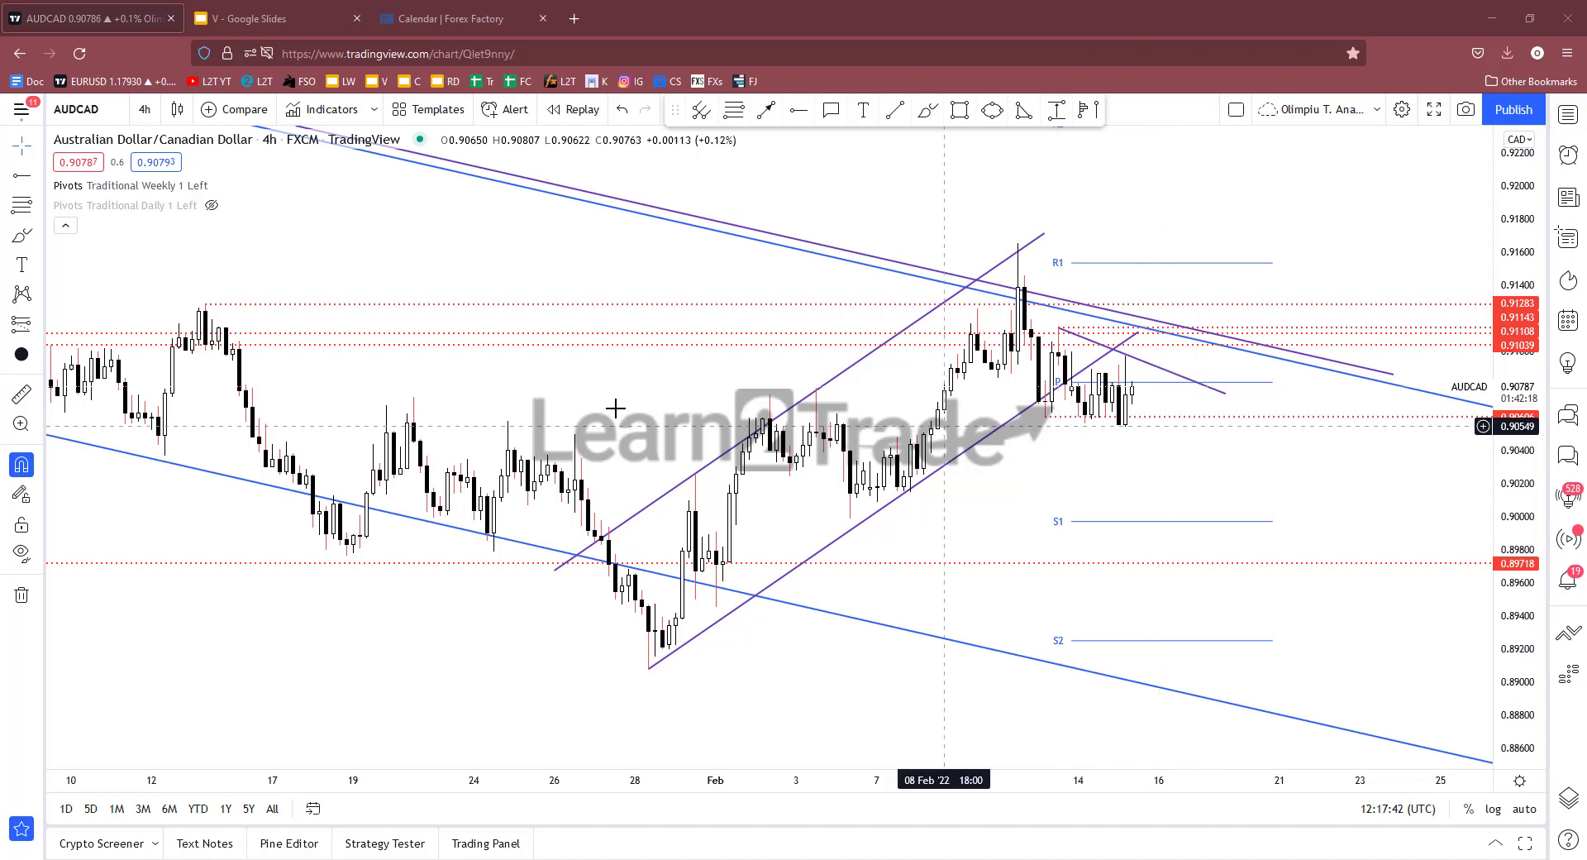
click(927, 110)
drag(1201, 365, 1279, 357)
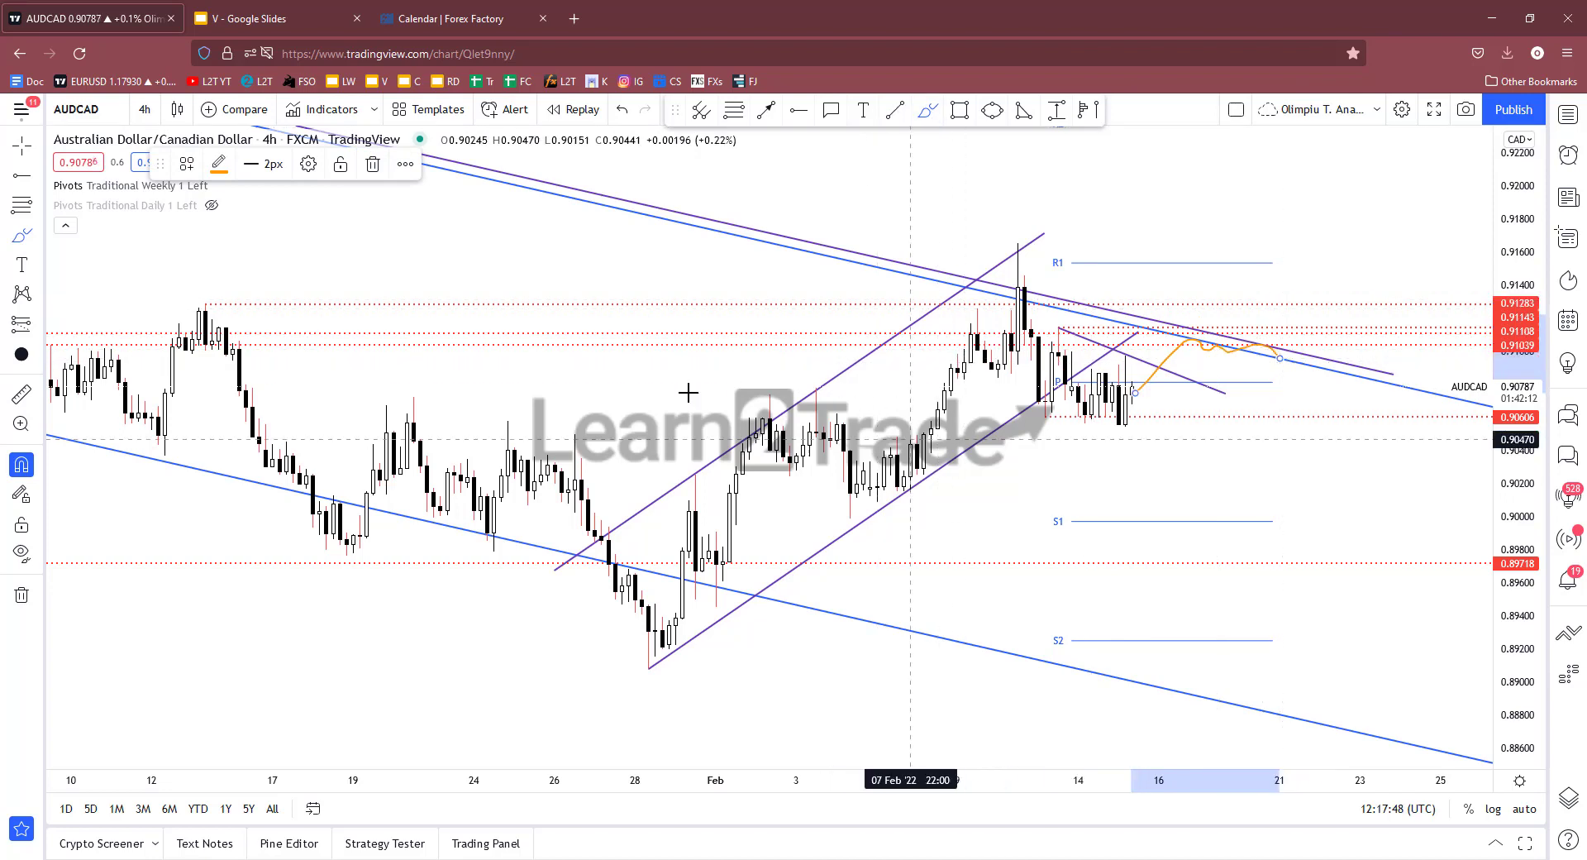
Brush a flat loop near 0.907 spanning 19 January to 23 February, and remove both it and the projected price path
mouse_move(687, 391)
mouse_down()
mouse_move(315, 397)
mouse_move(1074, 409)
mouse_up()
mouse_move(1366, 404)
mouse_down()
mouse_move(386, 380)
mouse_move(353, 396)
mouse_up()
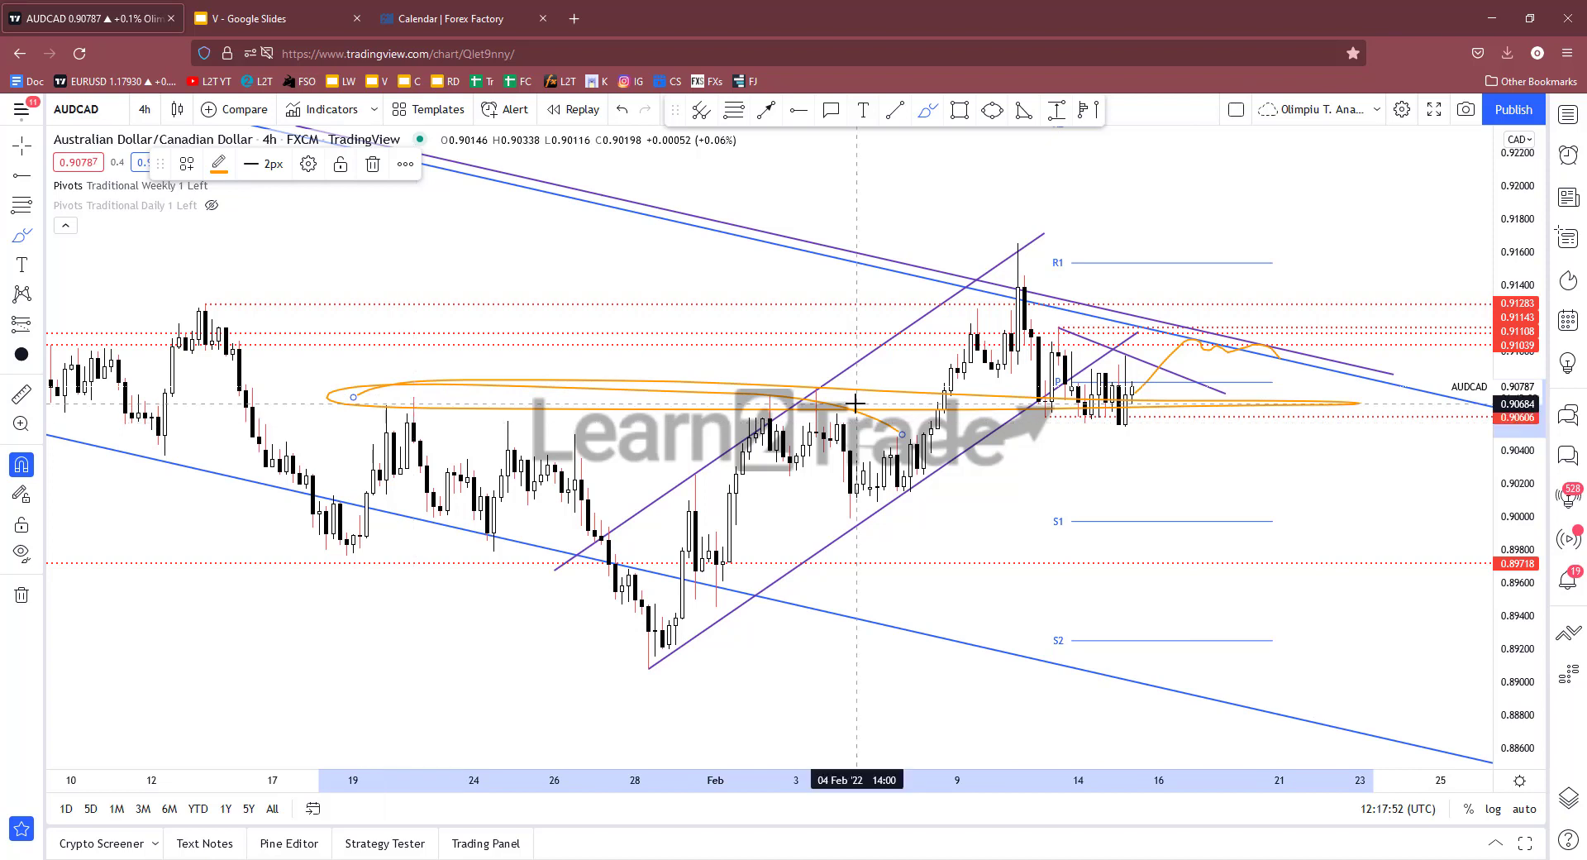
key(Delete)
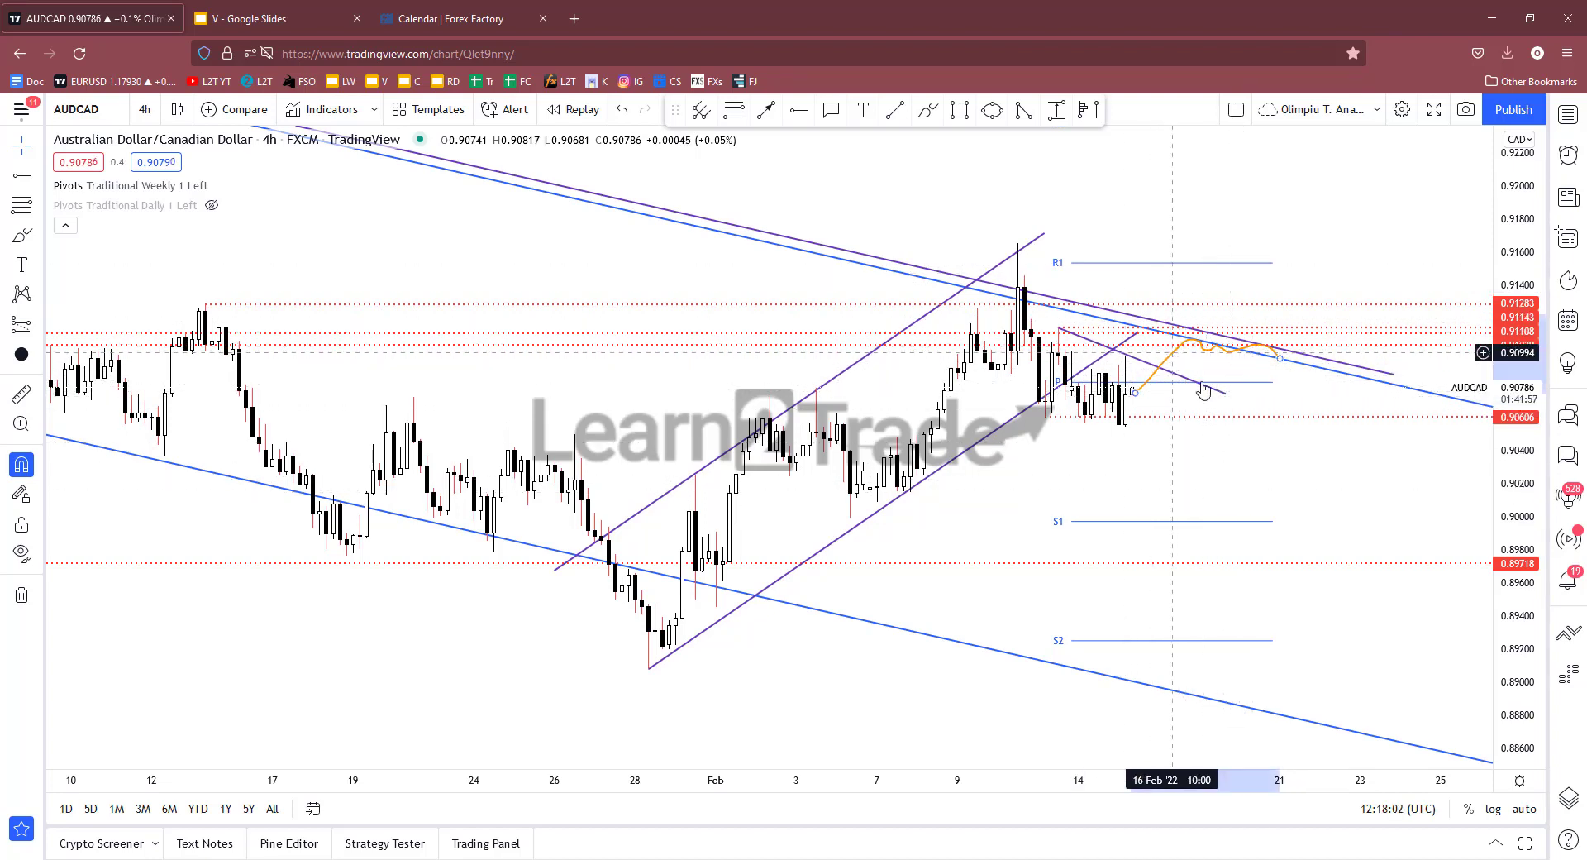
key(Delete)
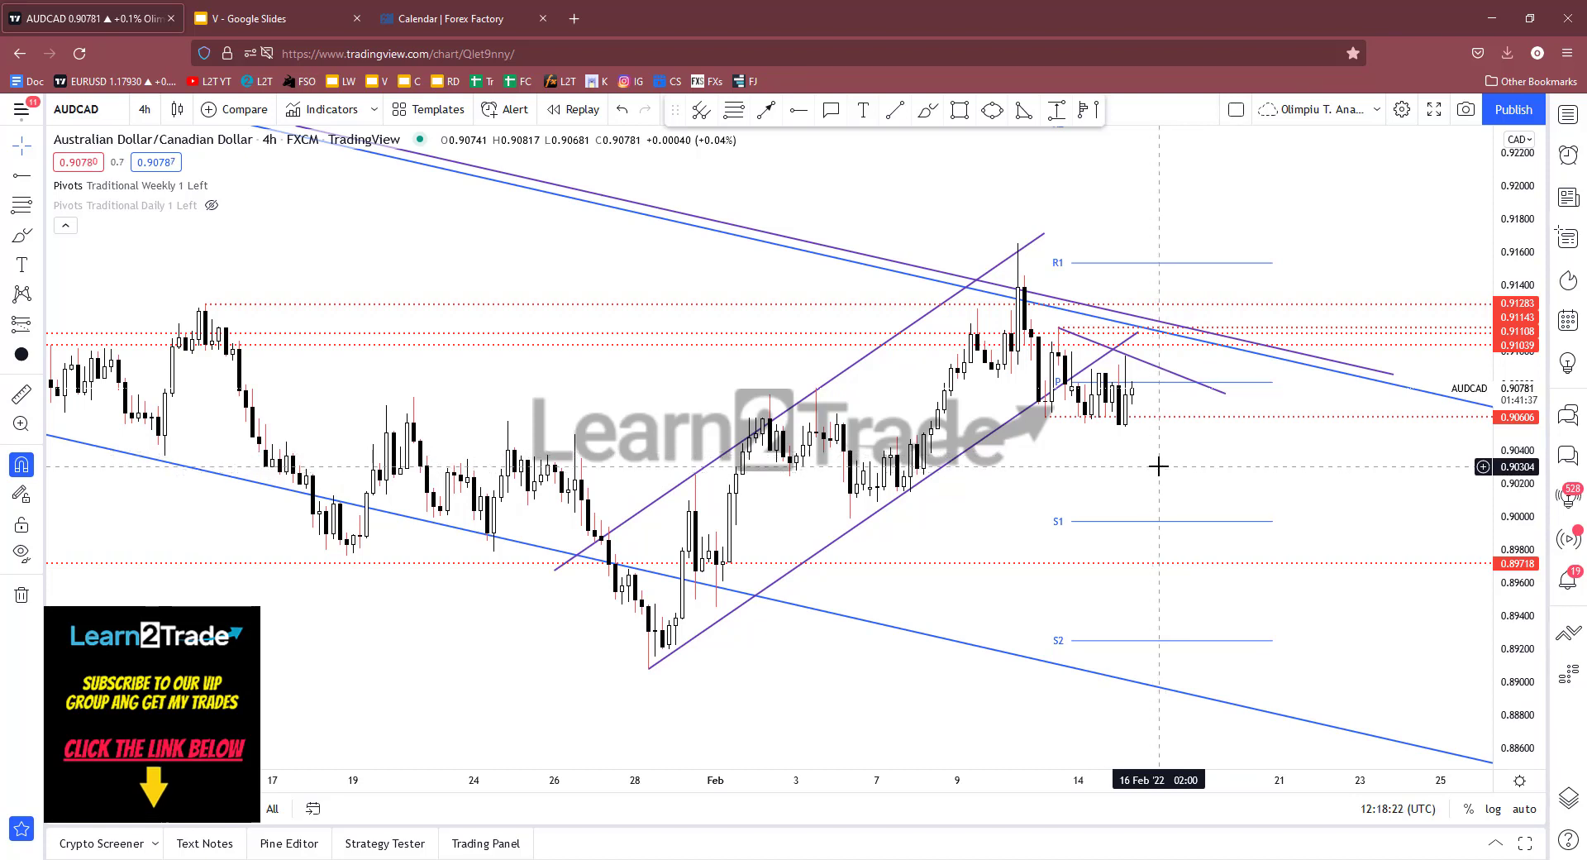
Try a pitchfork anchored at the 3 February high and 4 February low, aiming its third point at the 10 February high
click(700, 109)
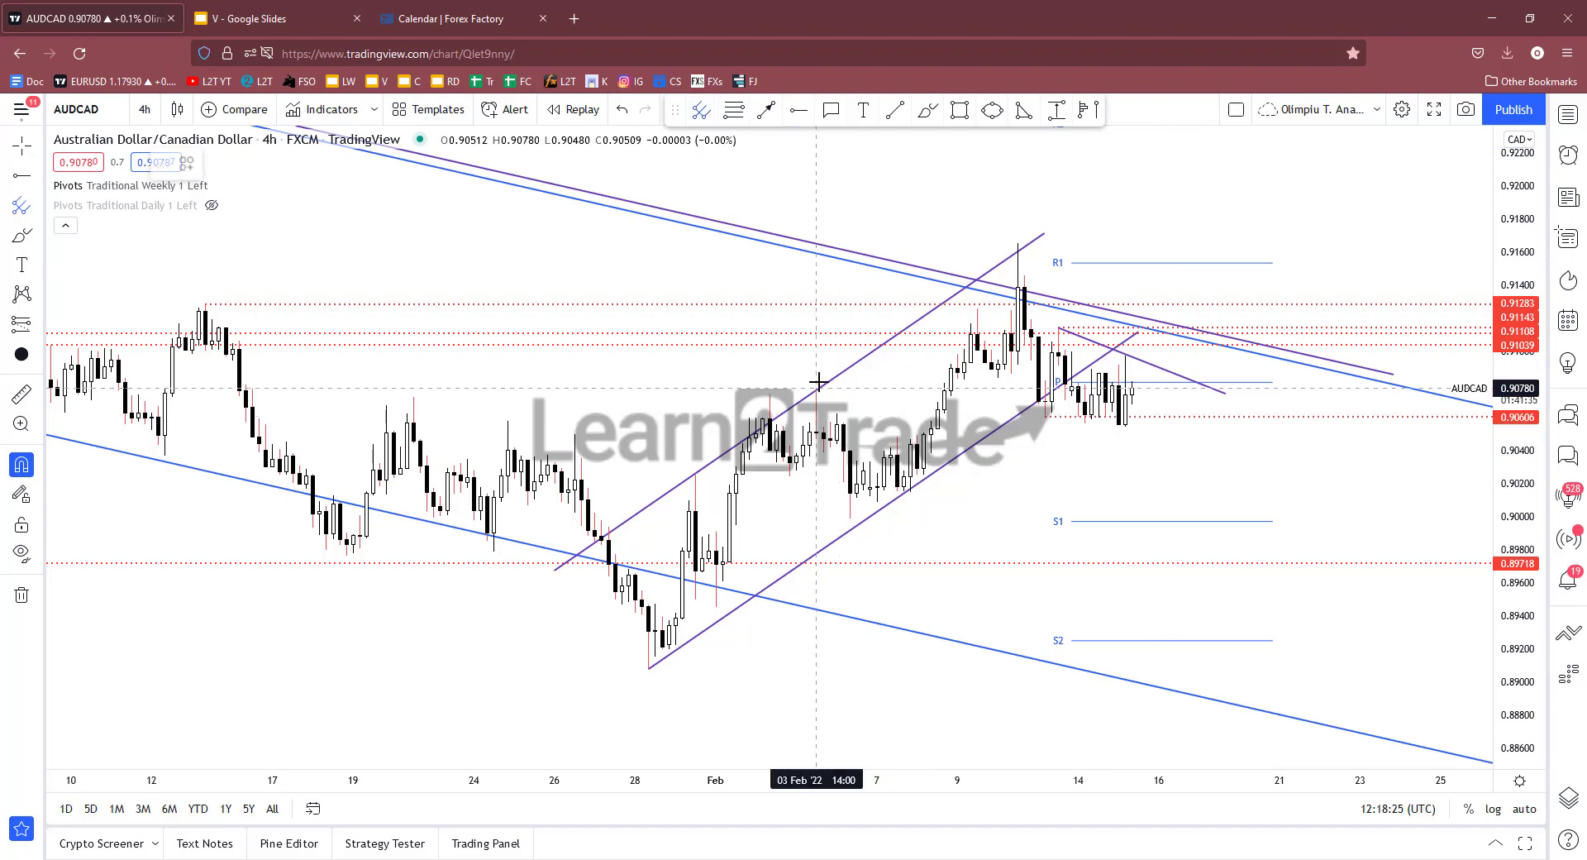
click(816, 387)
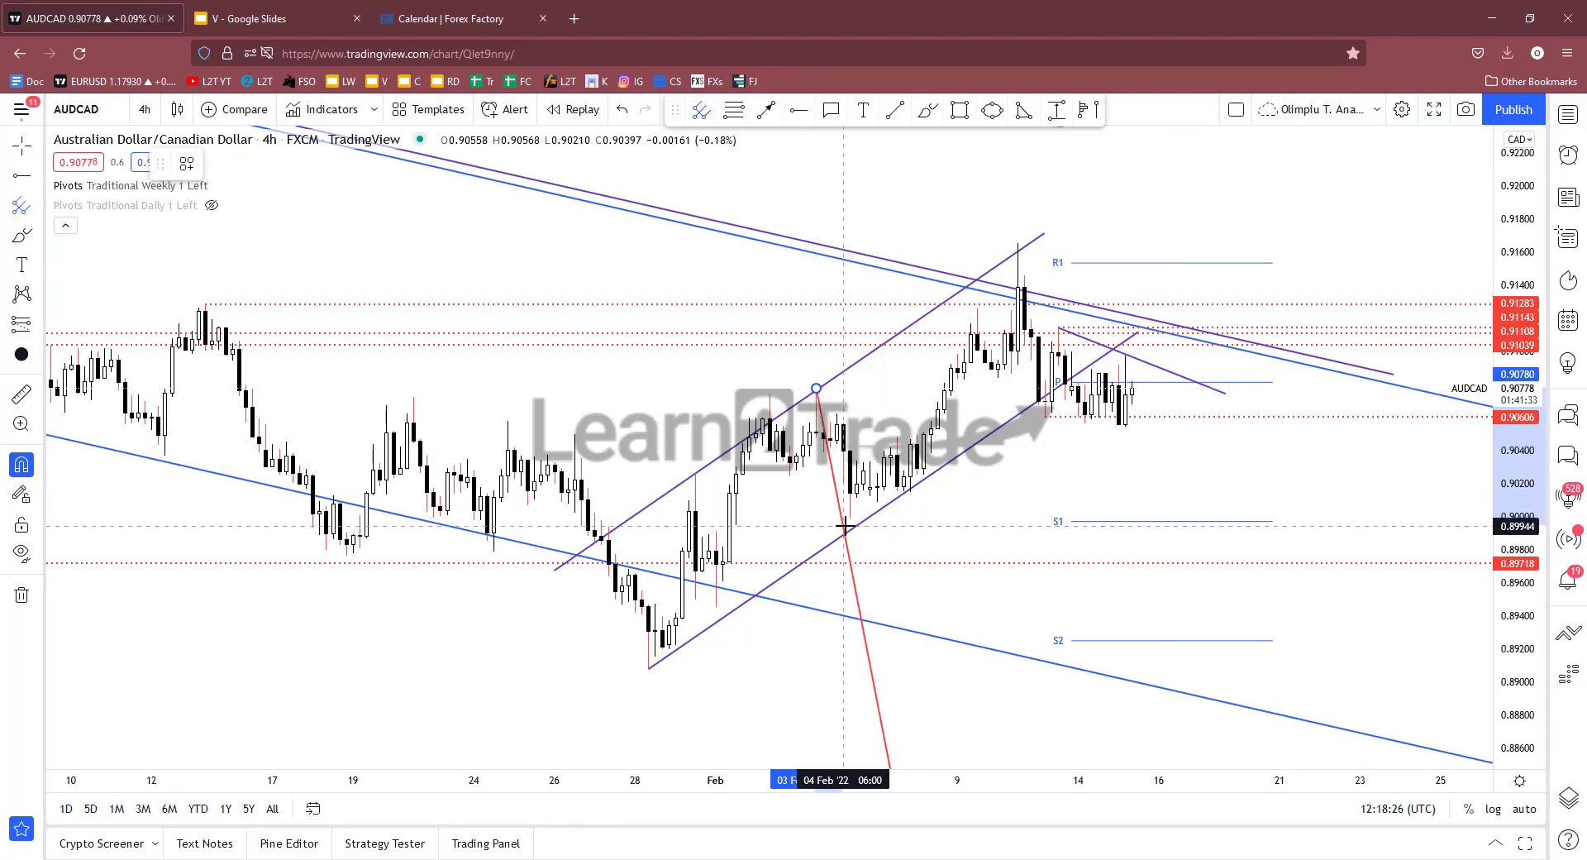
key(Escape)
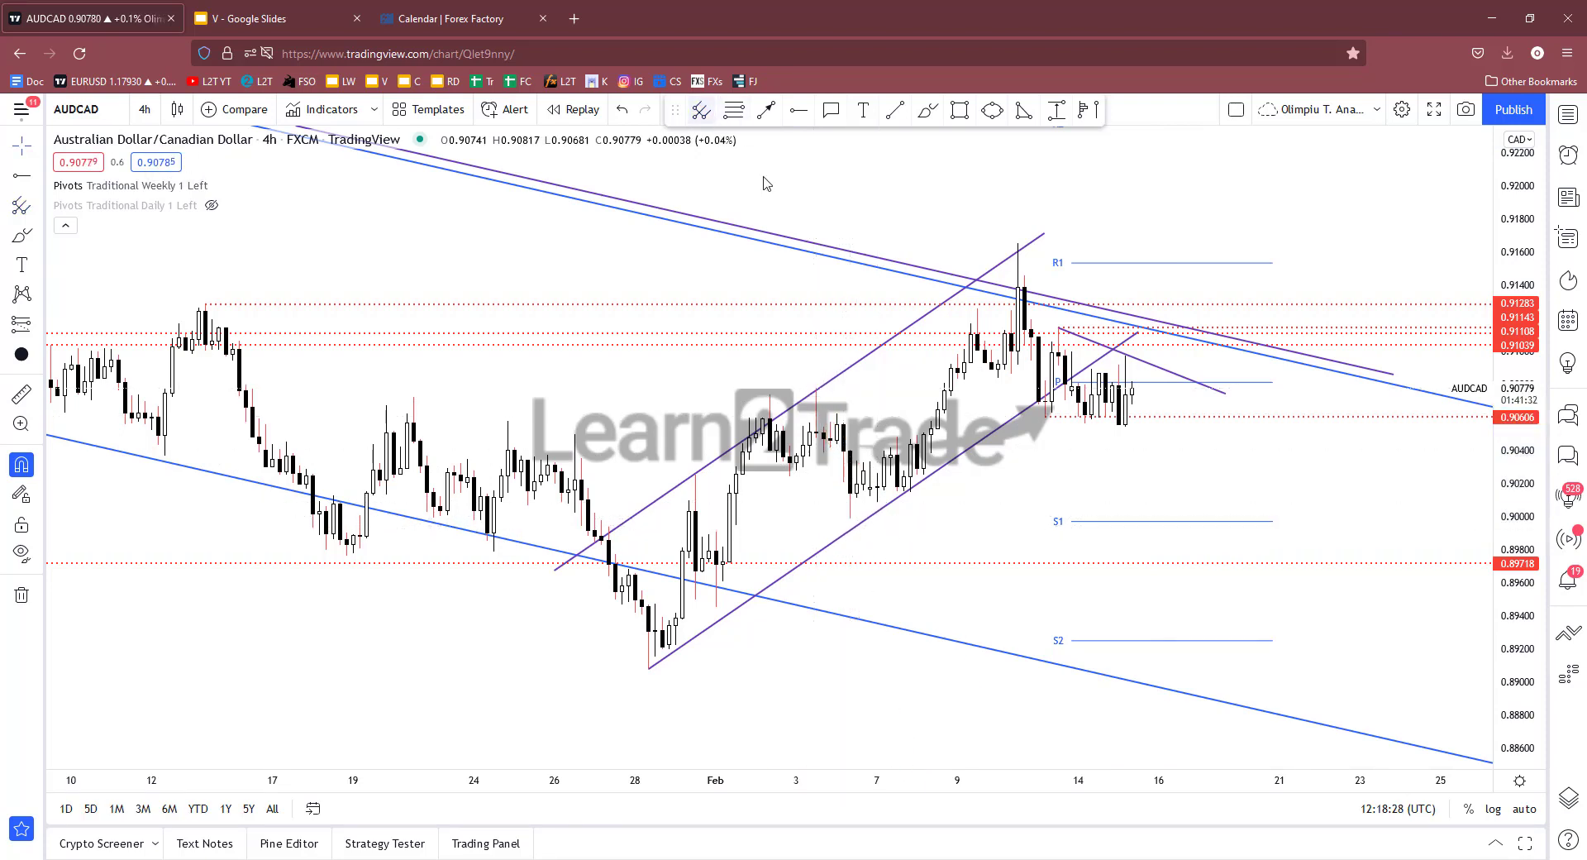
click(816, 388)
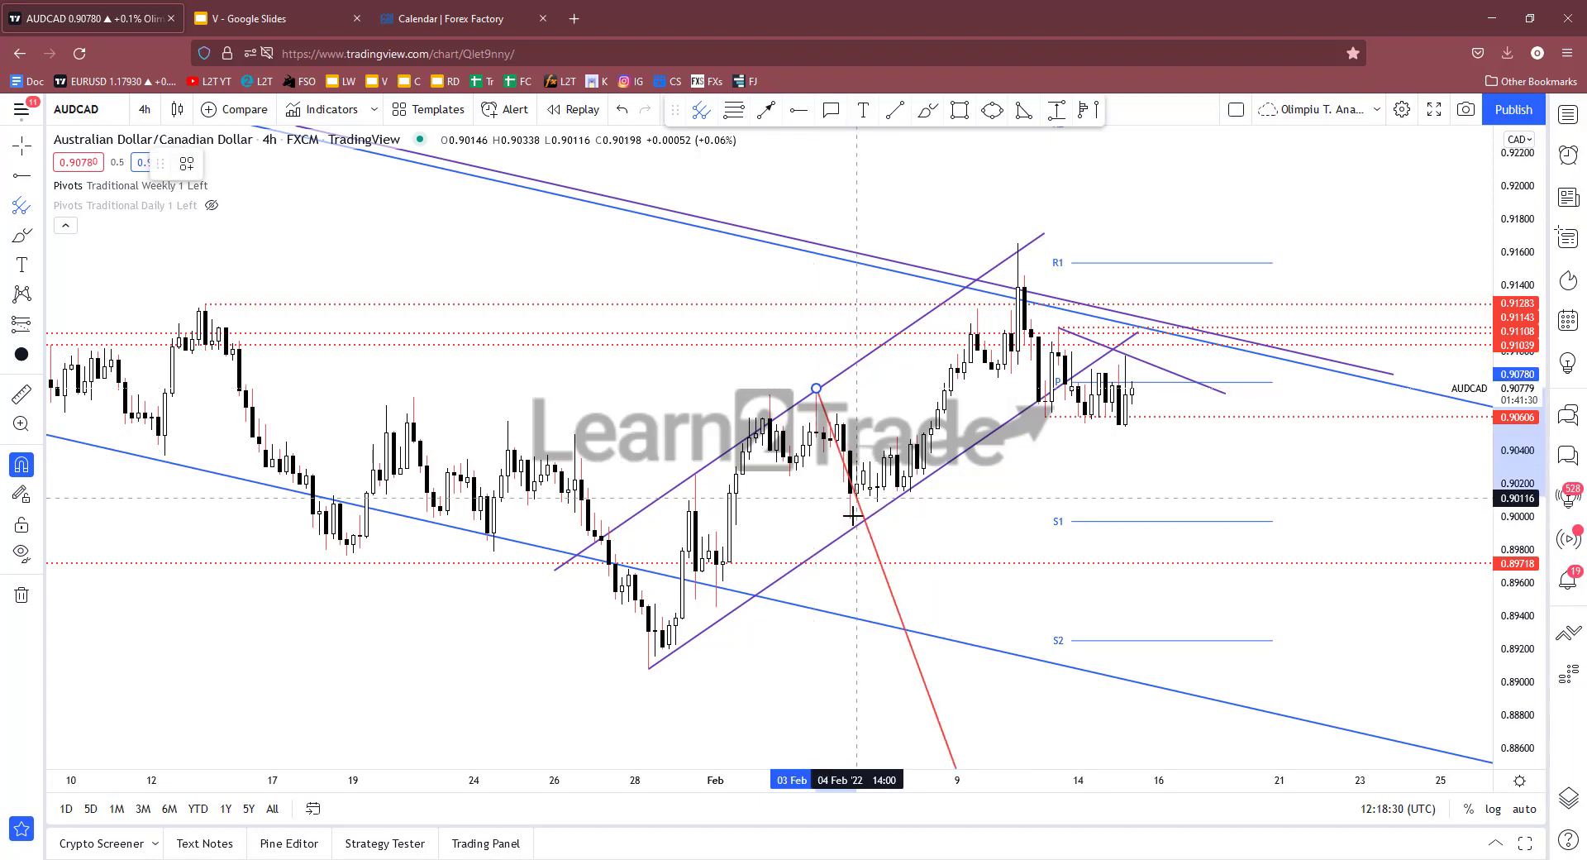
click(849, 518)
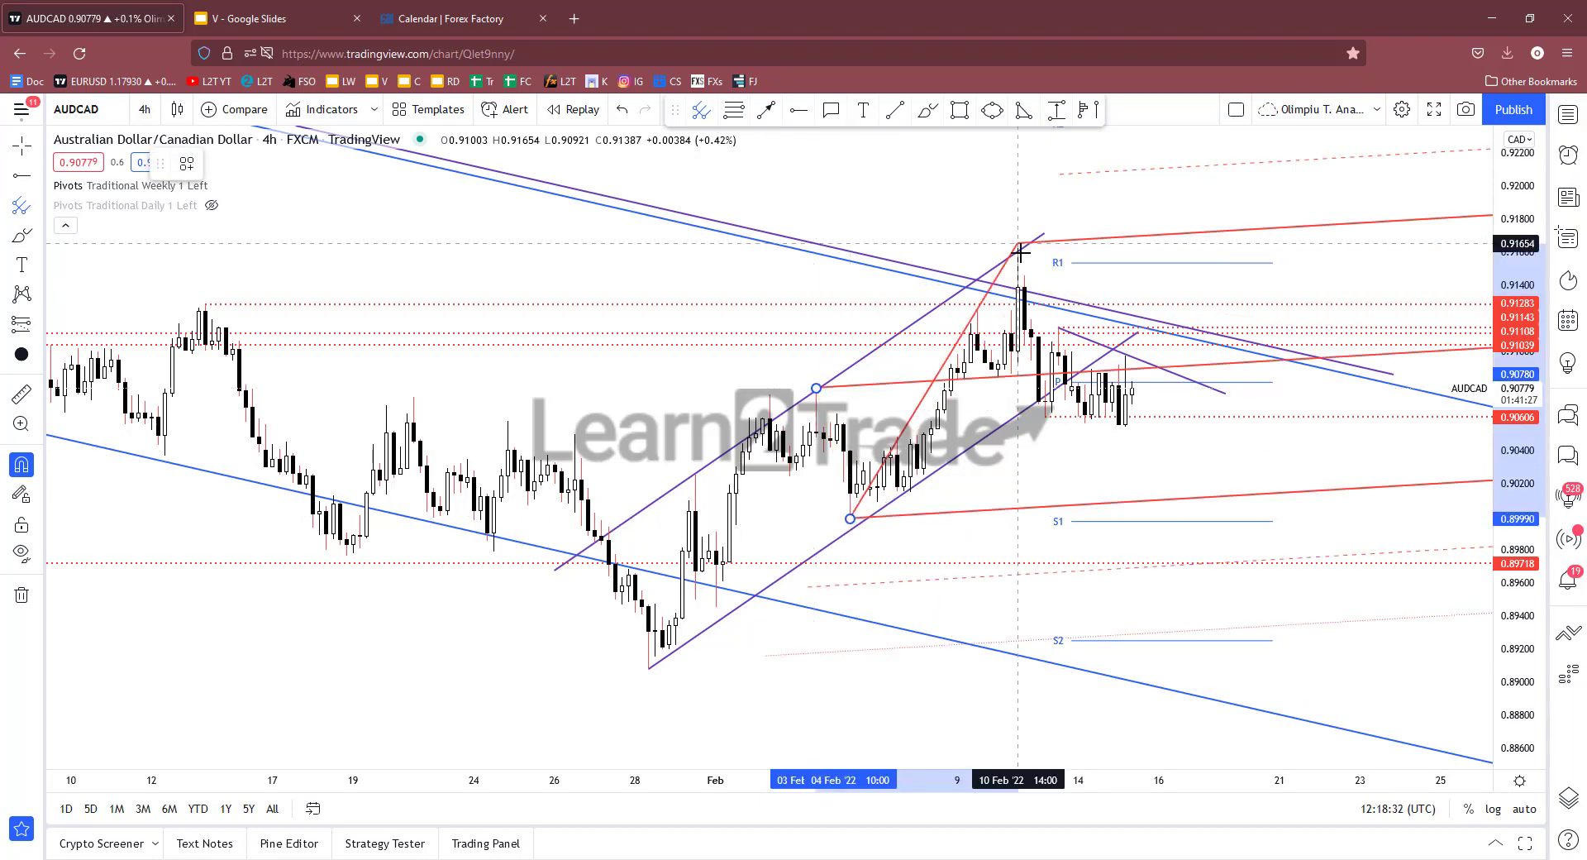
key(Escape)
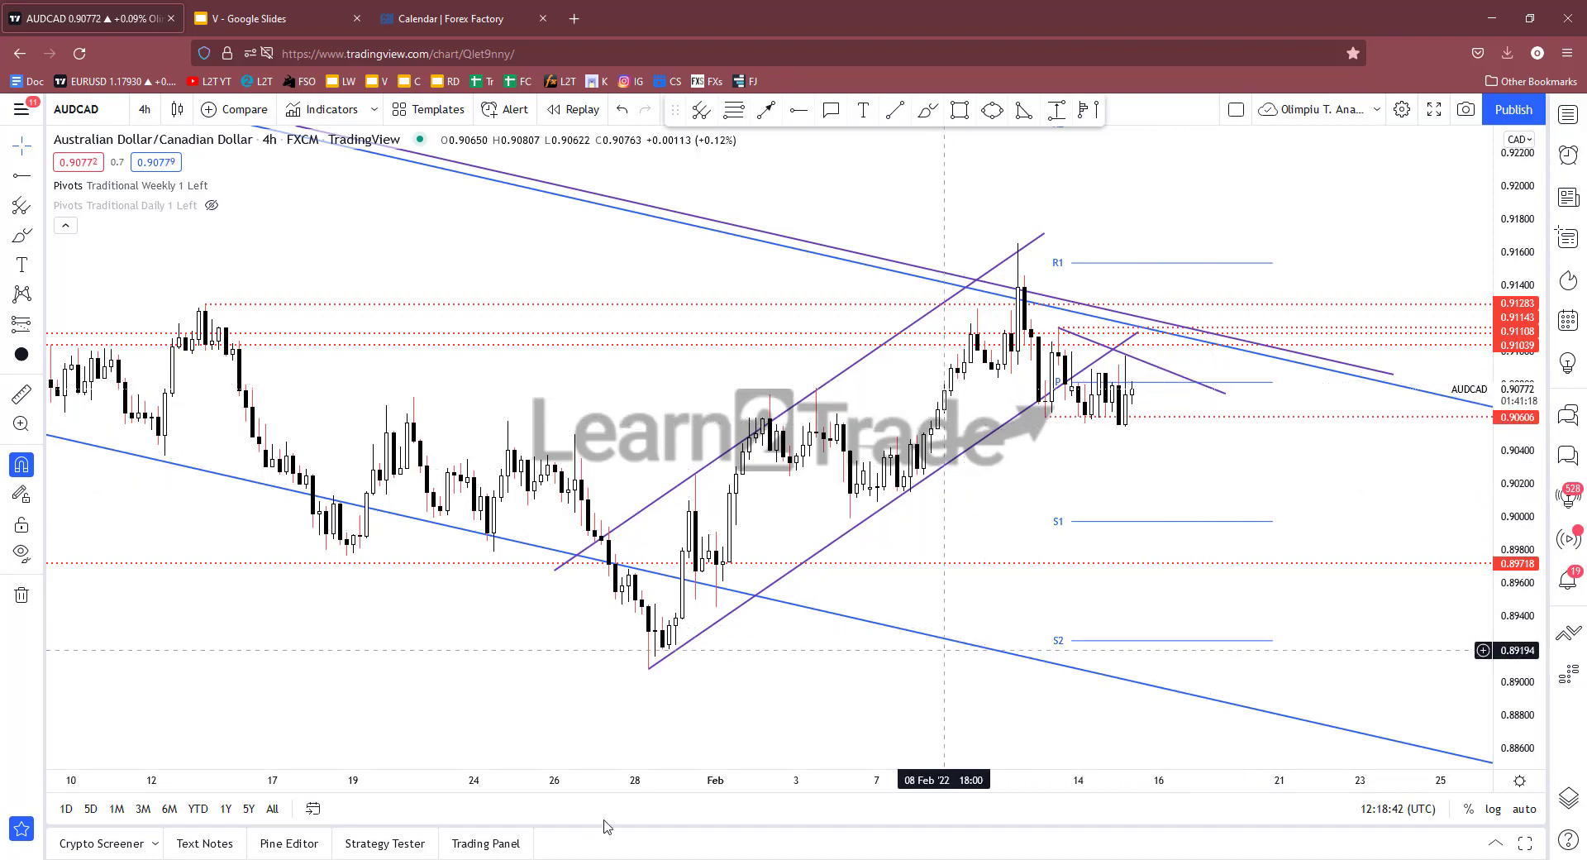
Switch to the Google Slides presentation and display the third slide with the Learn2Trade links
click(255, 22)
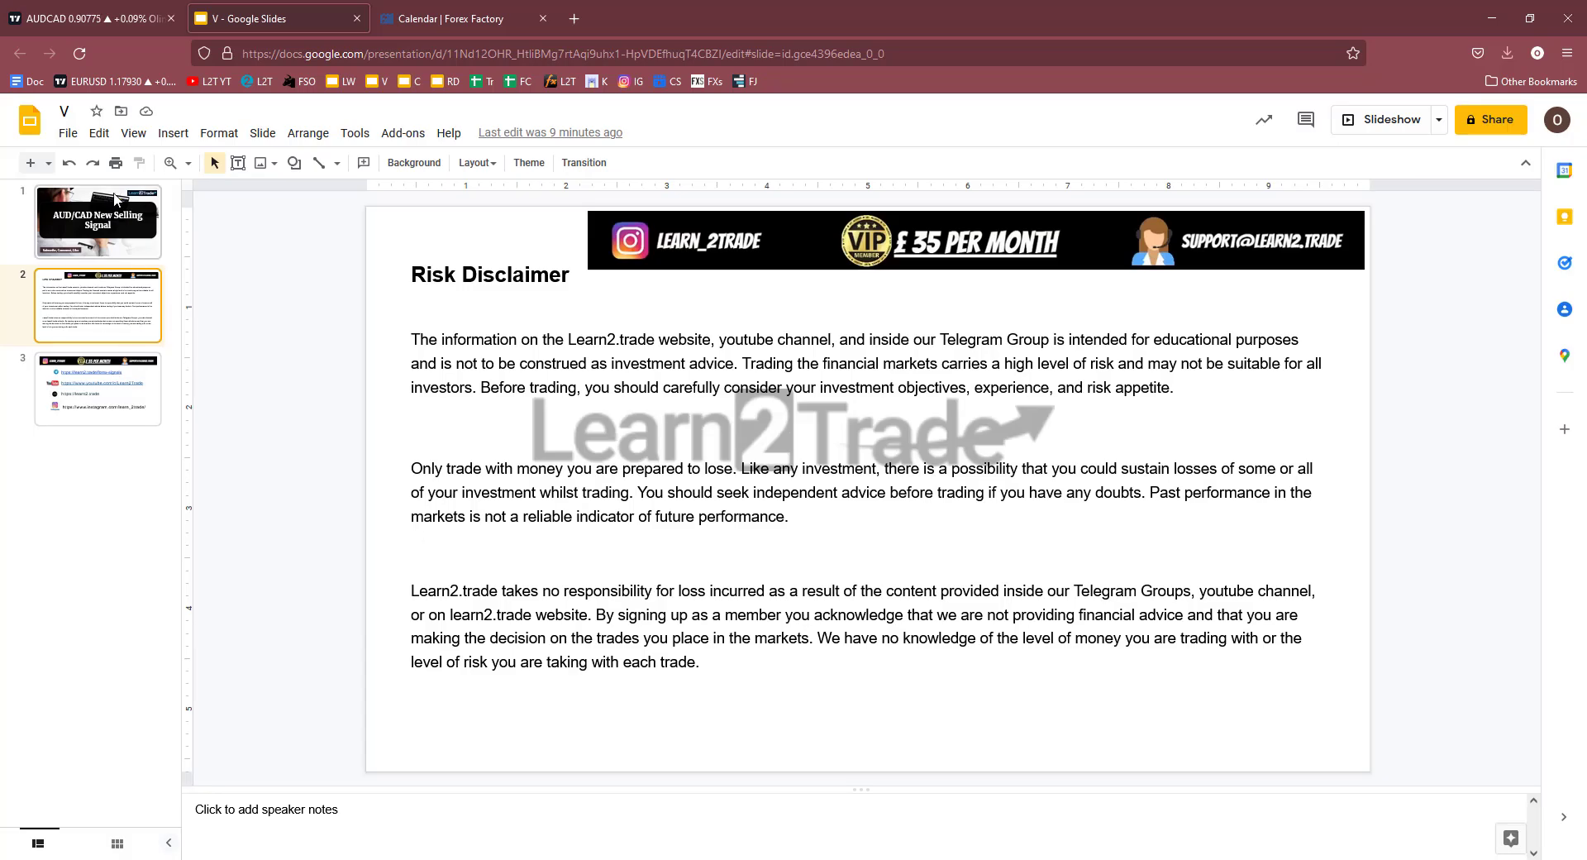
key(ctrl+shift+Tab)
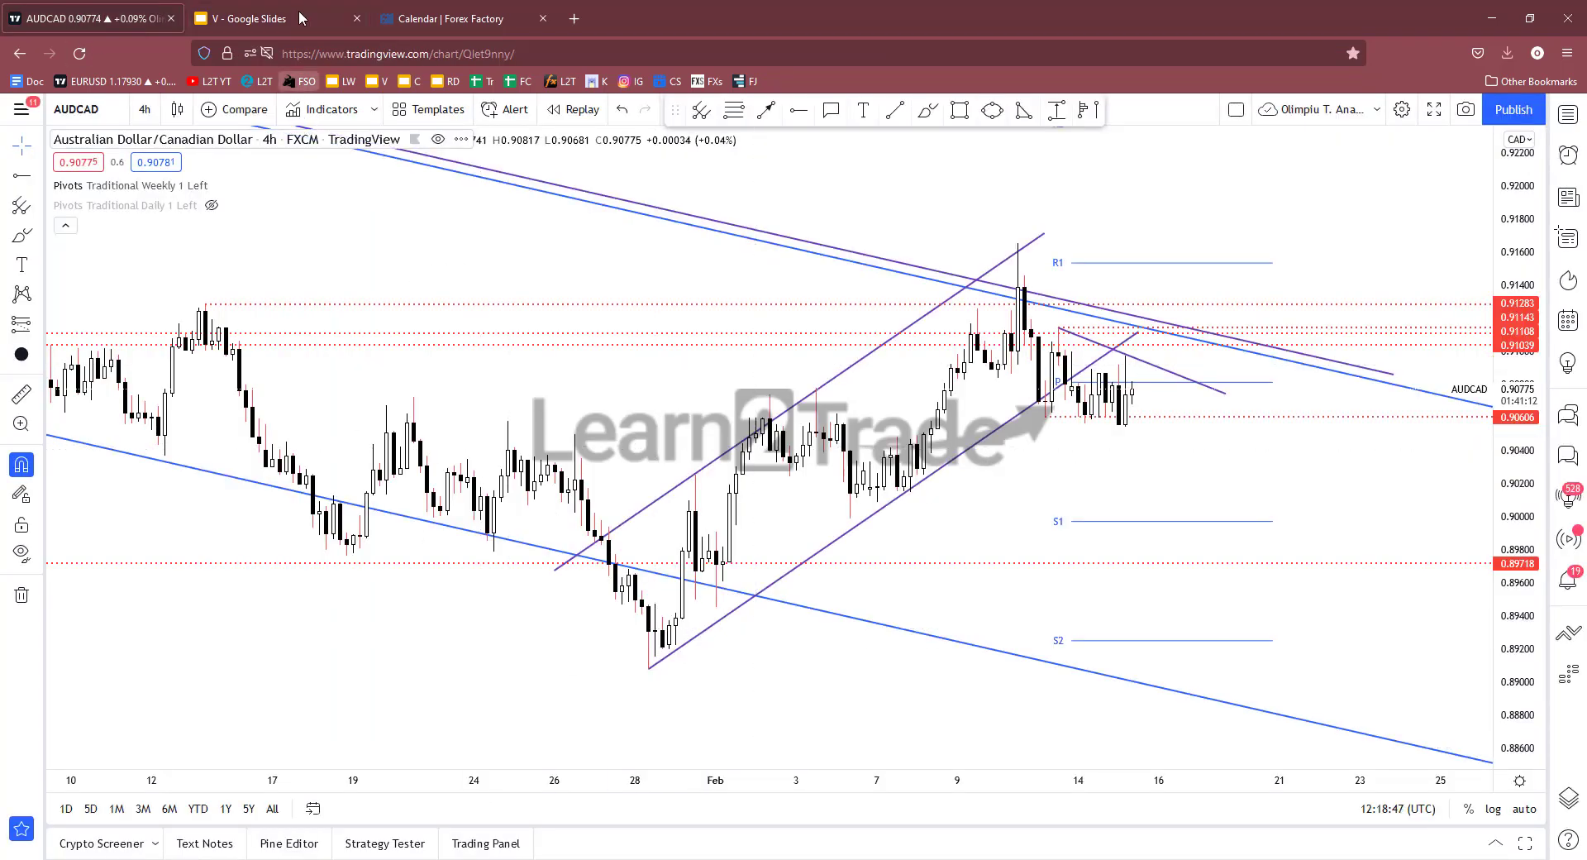
key(ctrl+Tab)
click(128, 409)
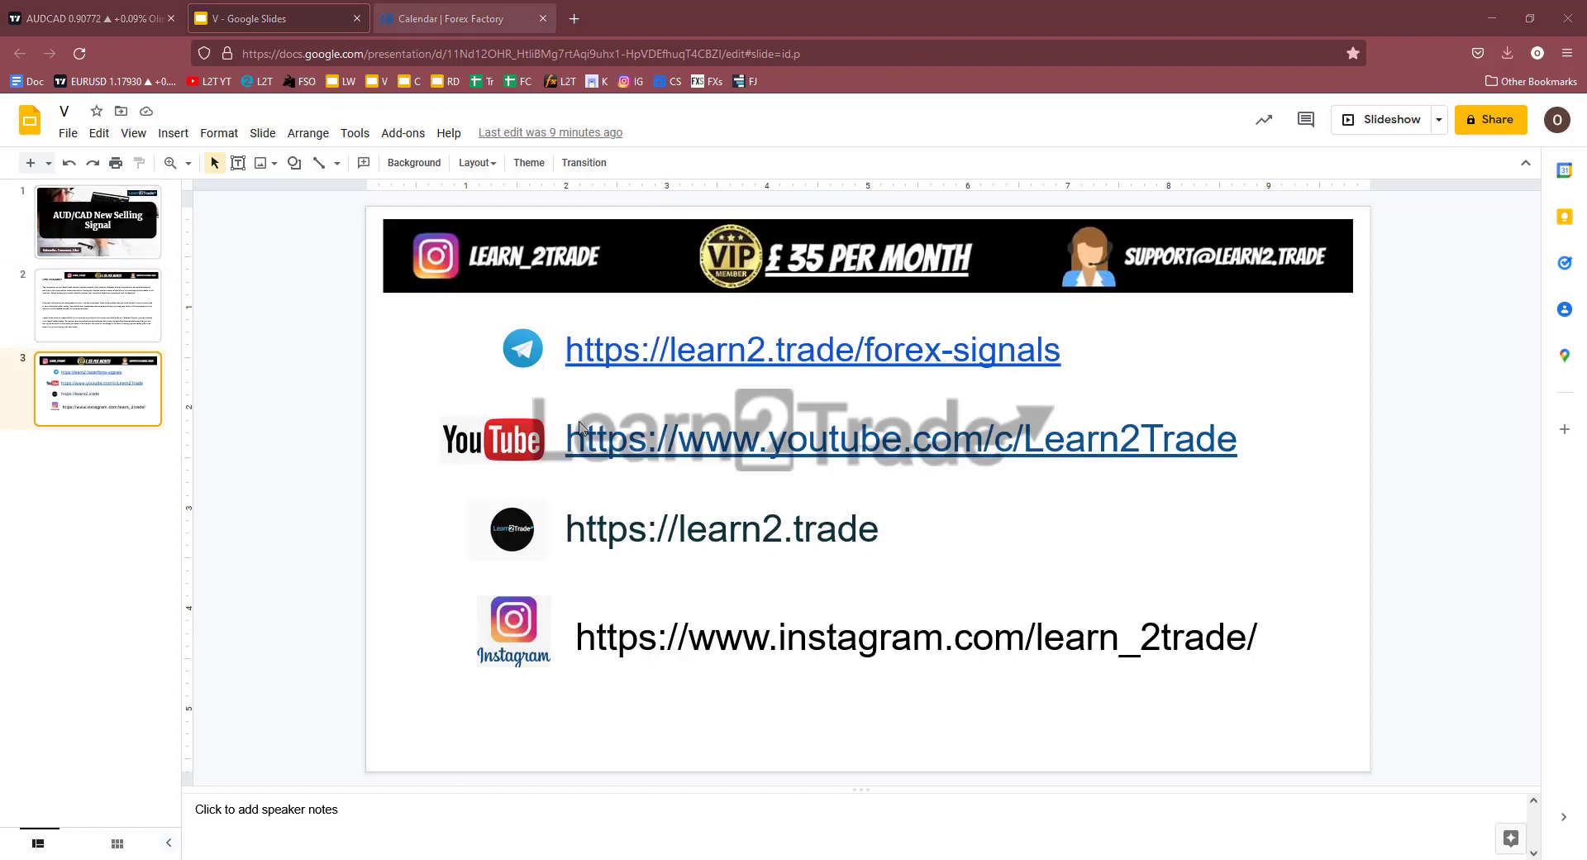
Examine the CAD, USD and AUD events for 16 and 17 February in the Forex Factory calendar, and close the calendar
key(ctrl+Tab)
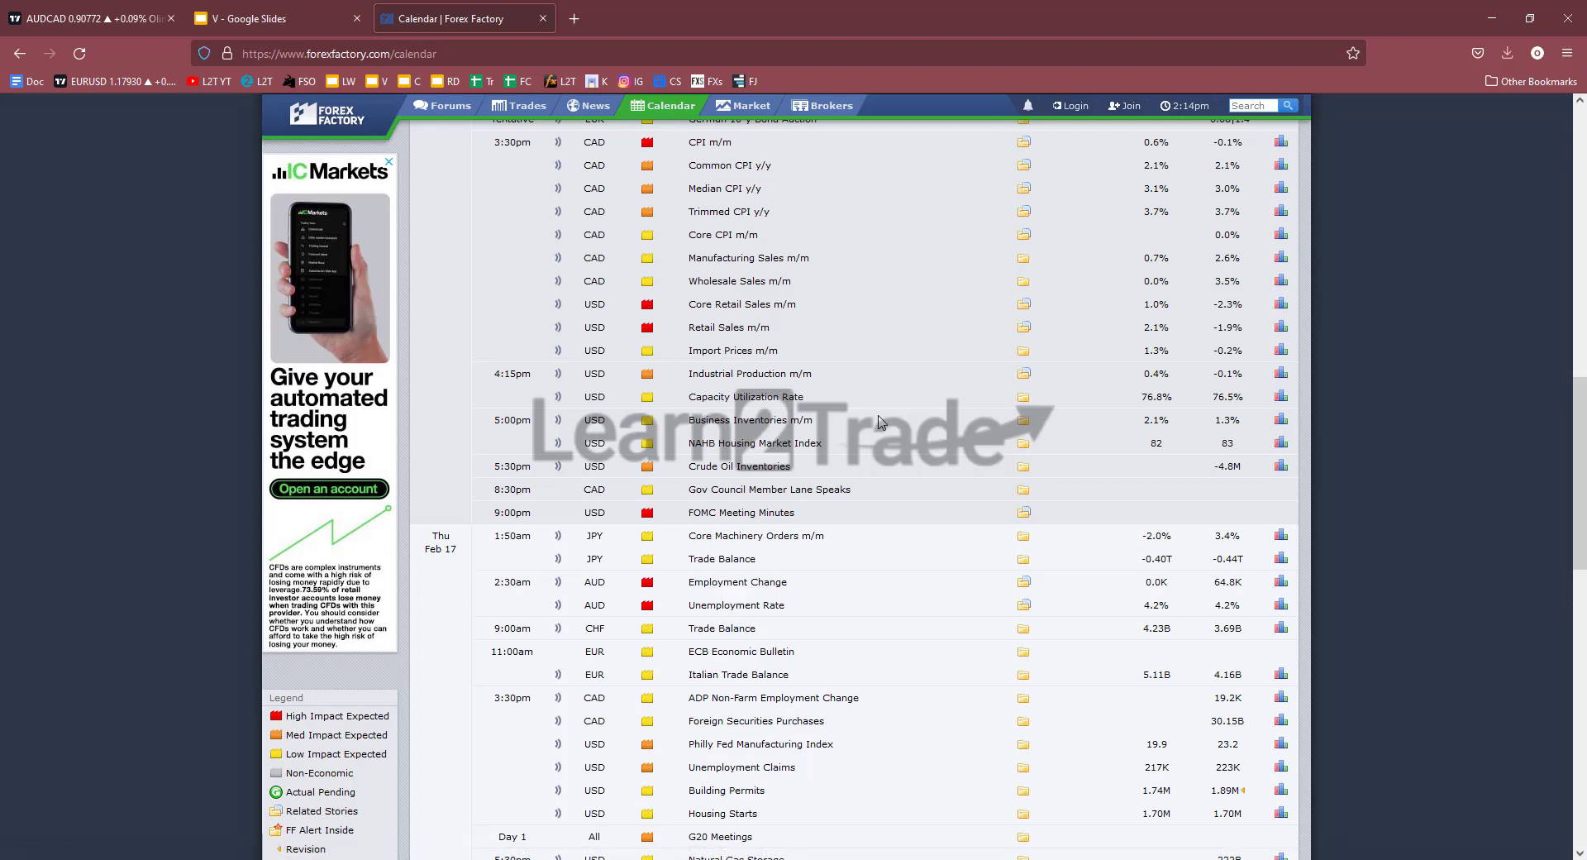
scroll(881, 422, up, 6)
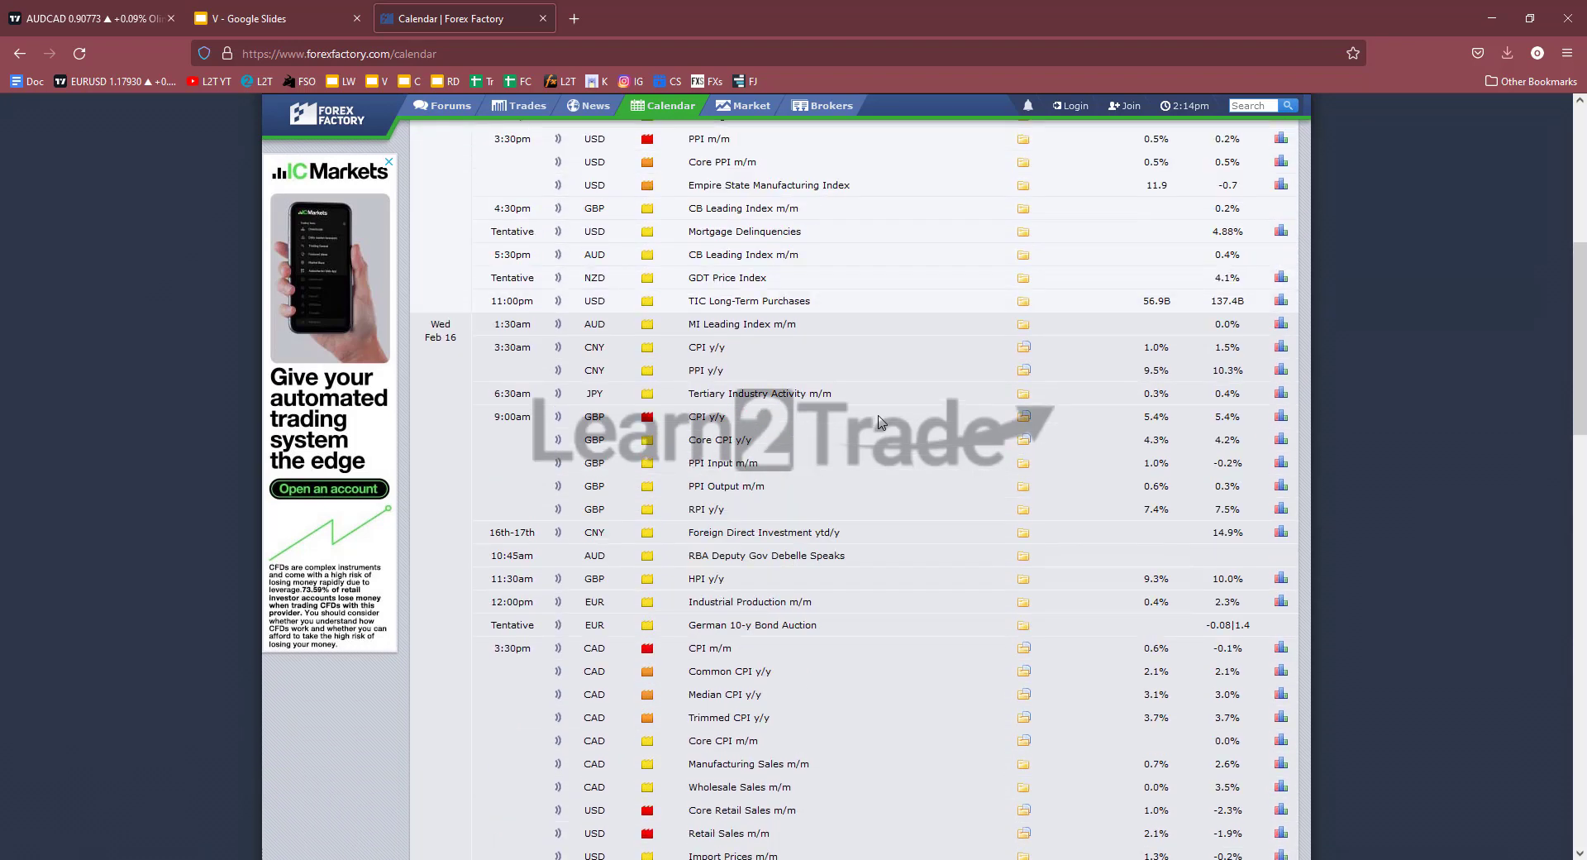
scroll(881, 423, down, 6)
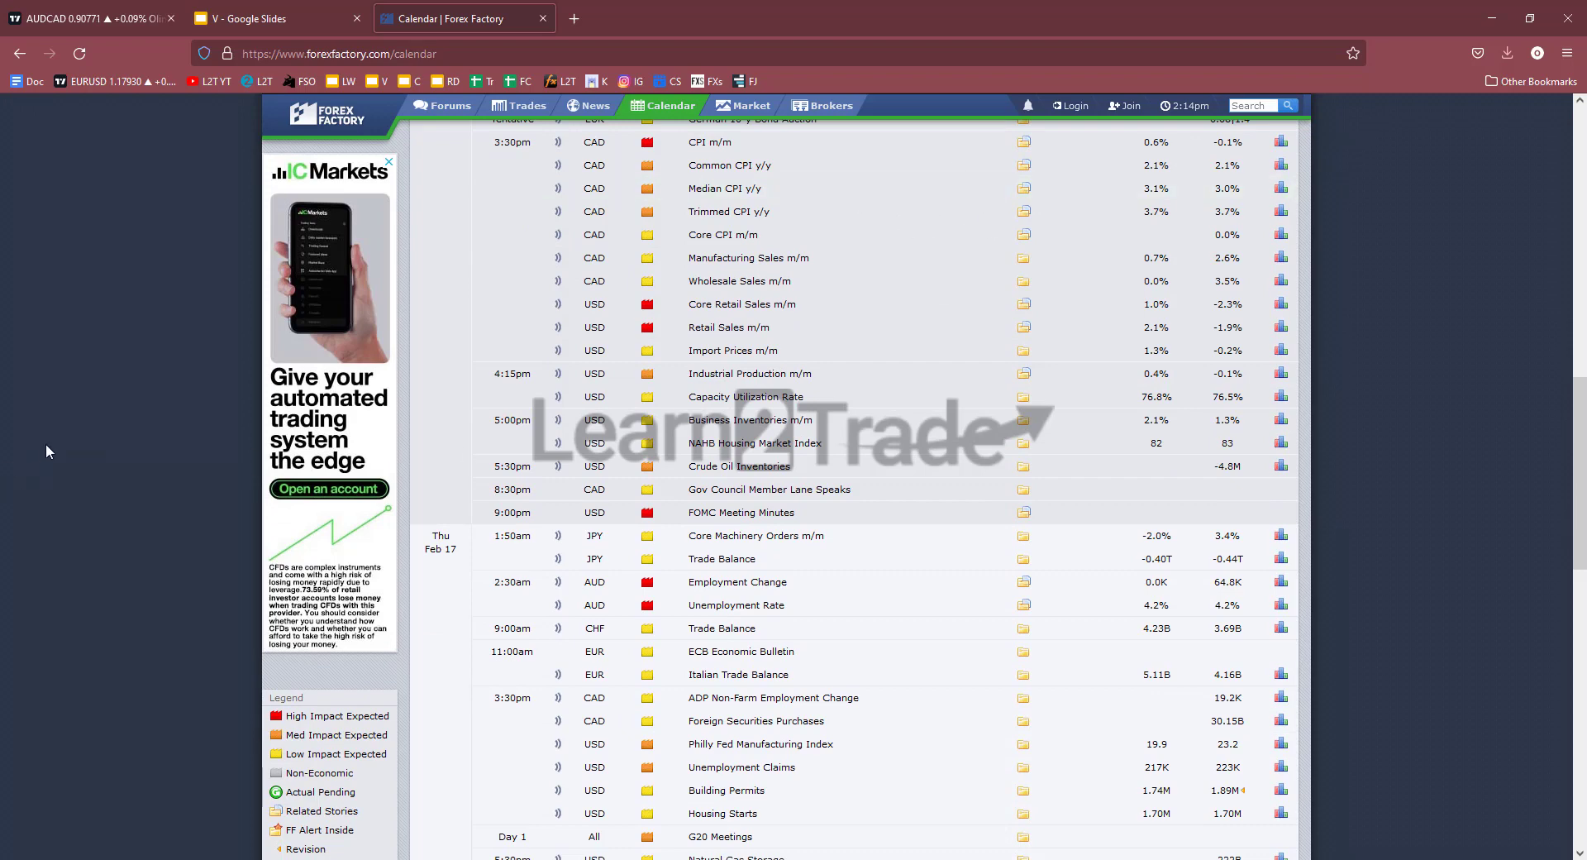
scroll(46, 443, down, 3)
scroll(46, 443, up, 2)
scroll(46, 451, up, 2)
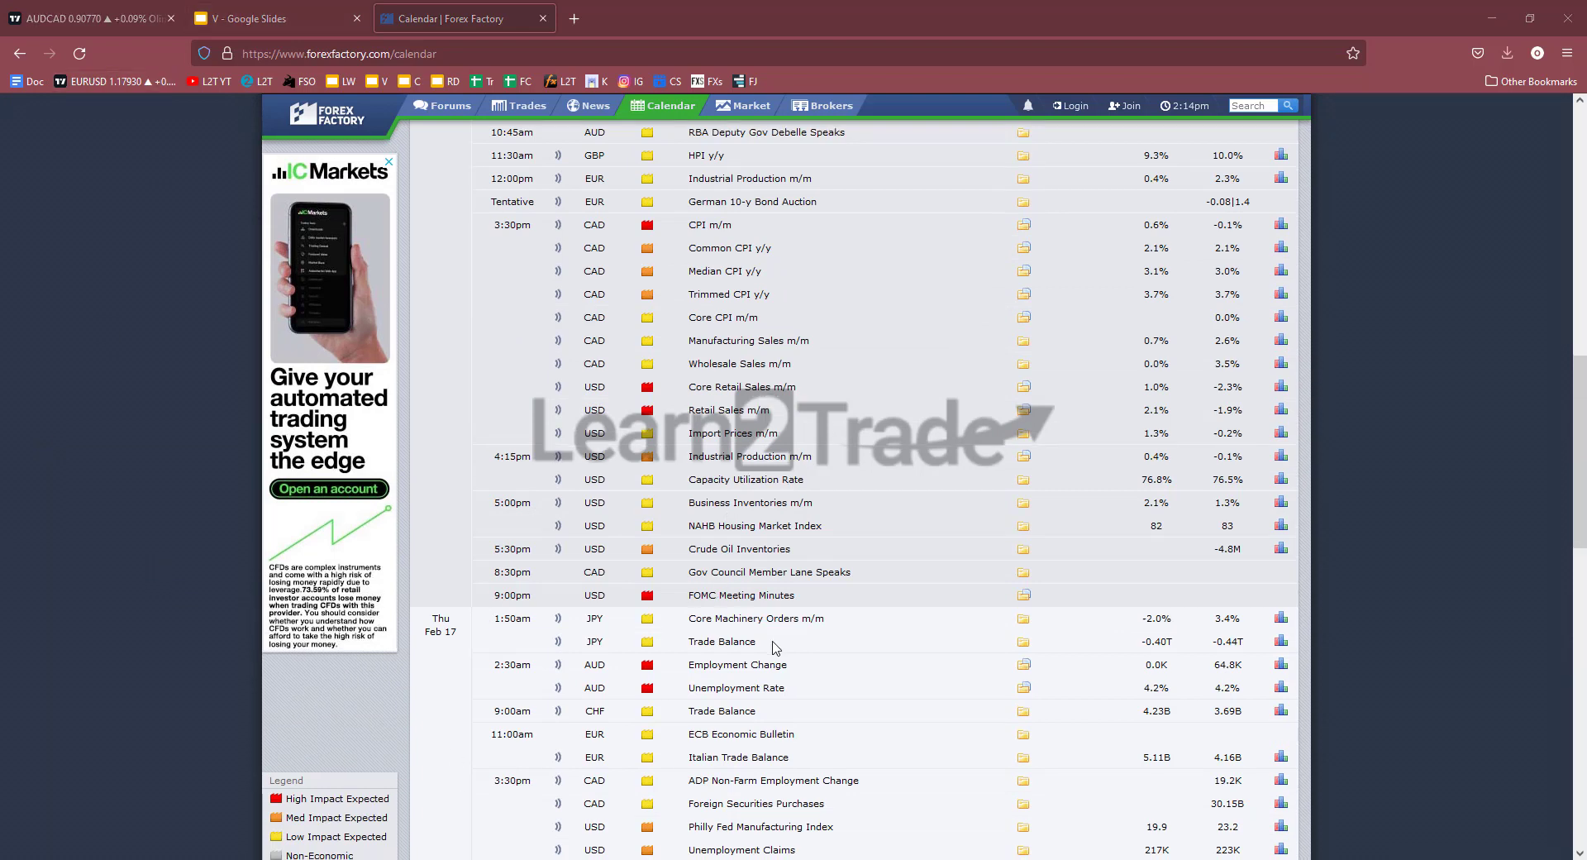
scroll(842, 611, down, 1)
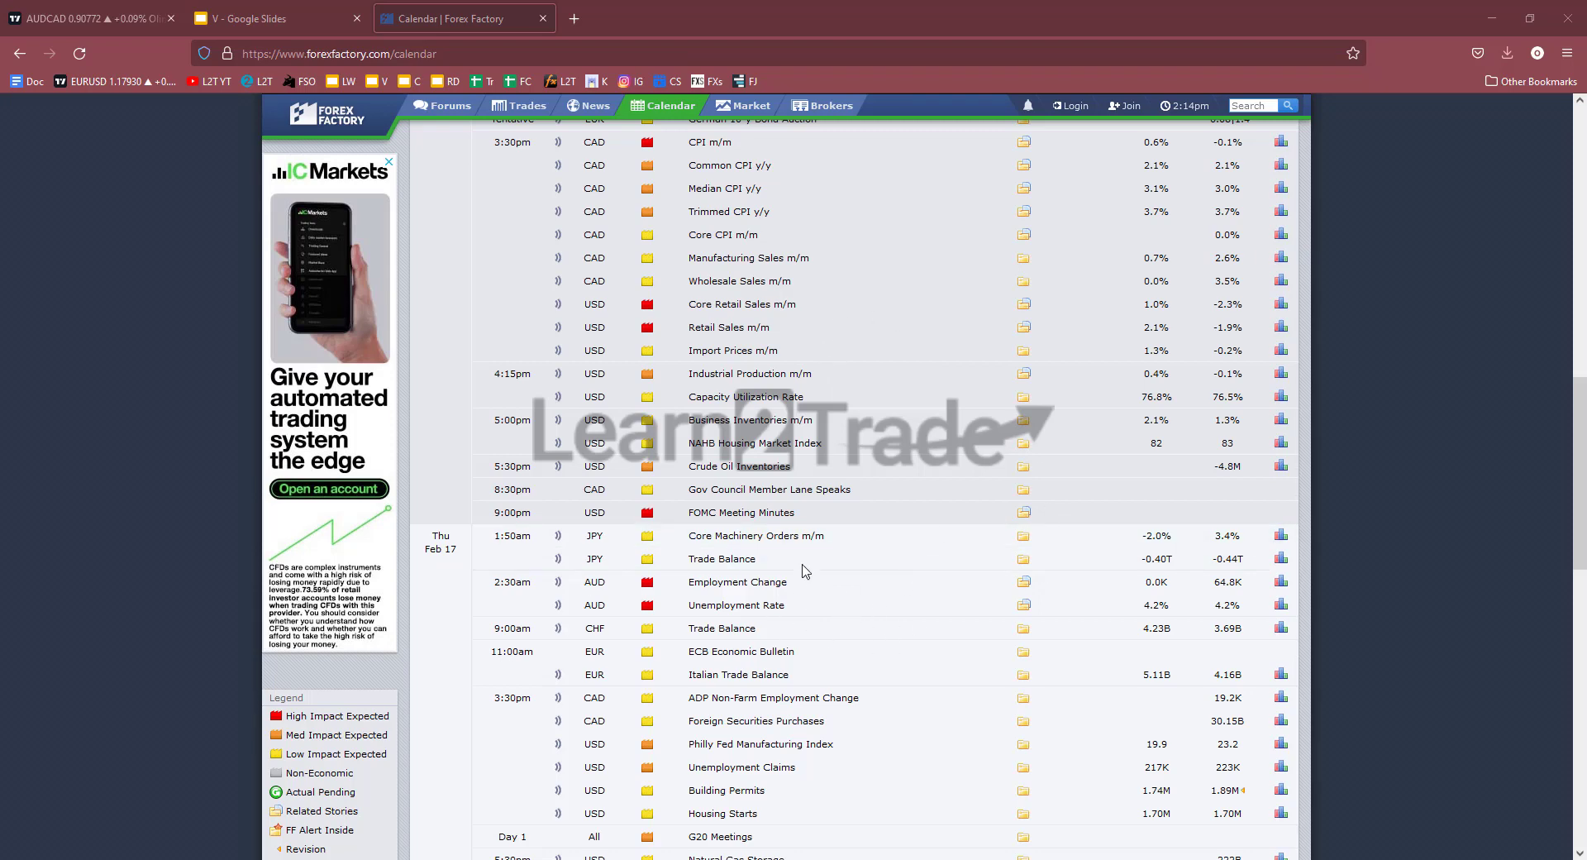
click(542, 18)
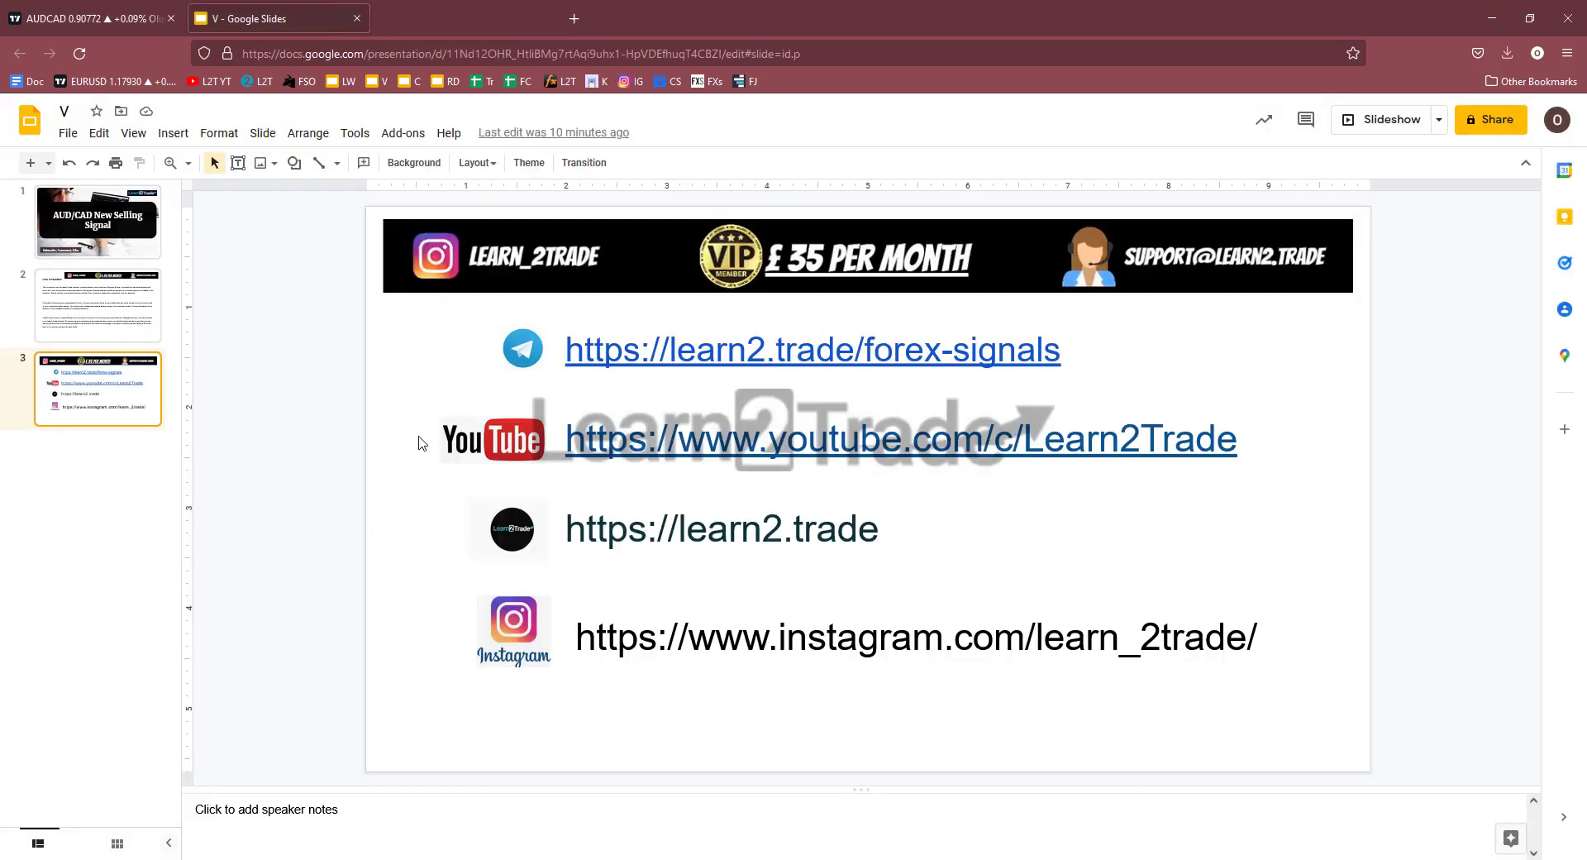